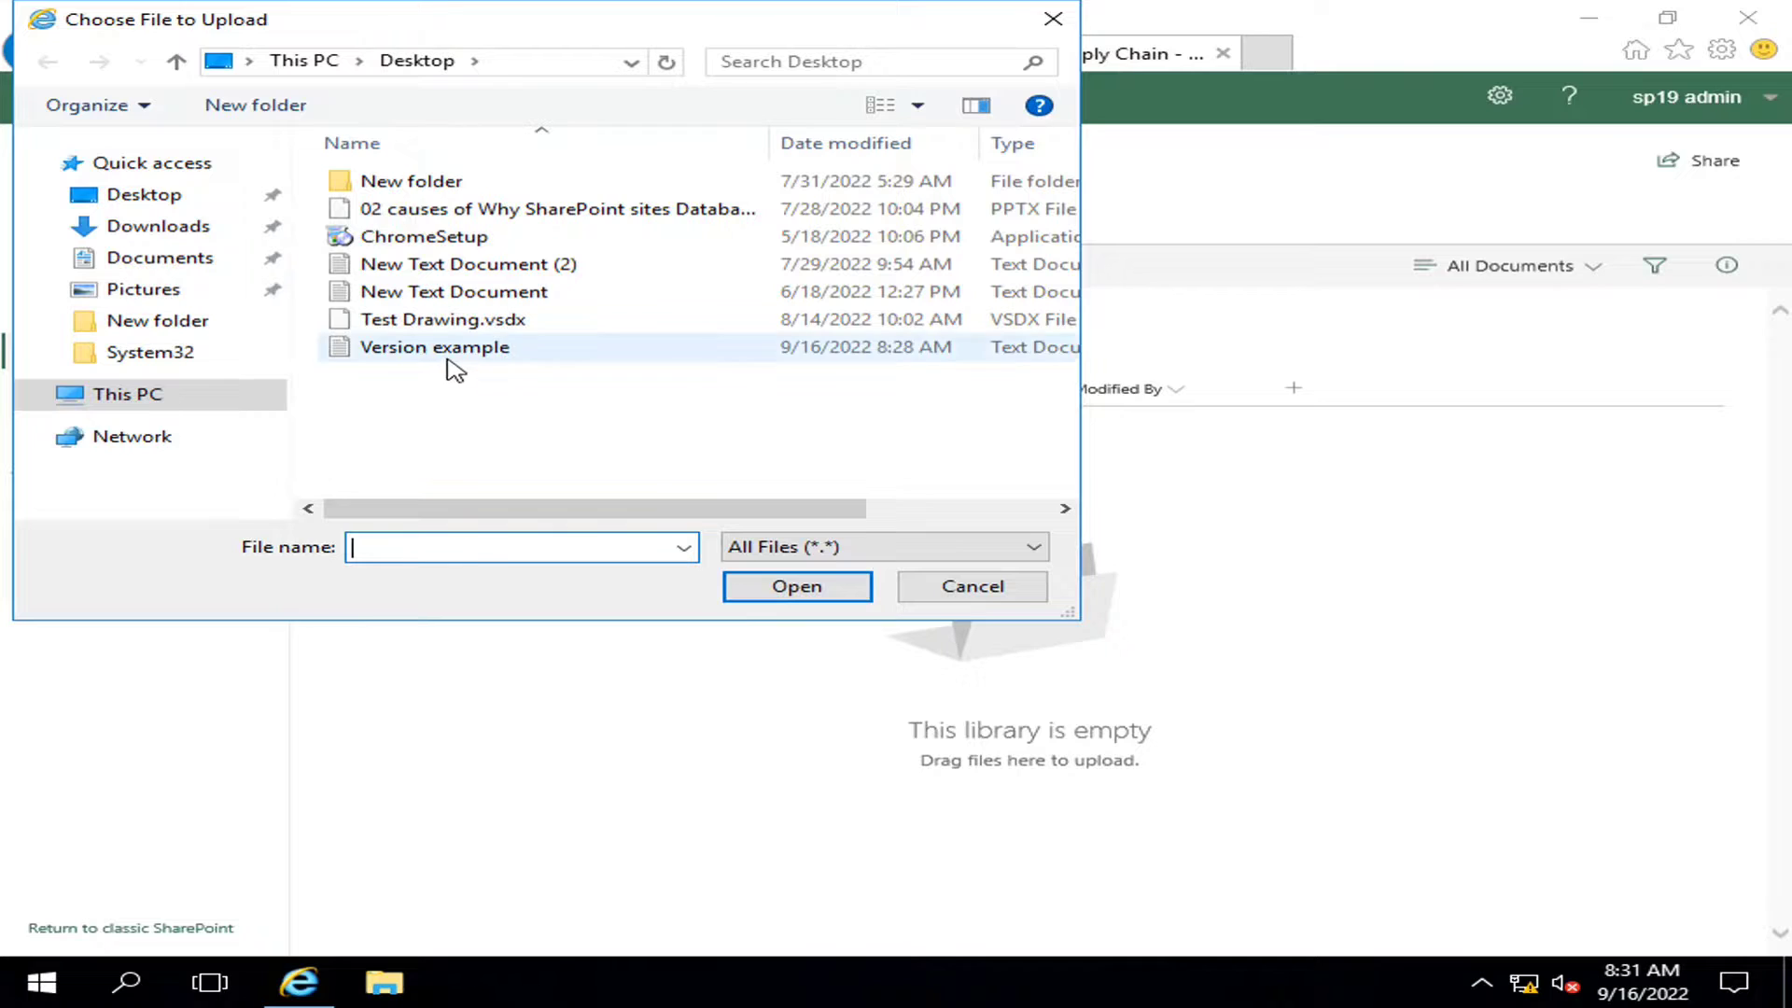
- Try to upload the Version example text file from the desktop to the Logistics Documents library
{"action": "left_click", "coordinate": [787, 606]}
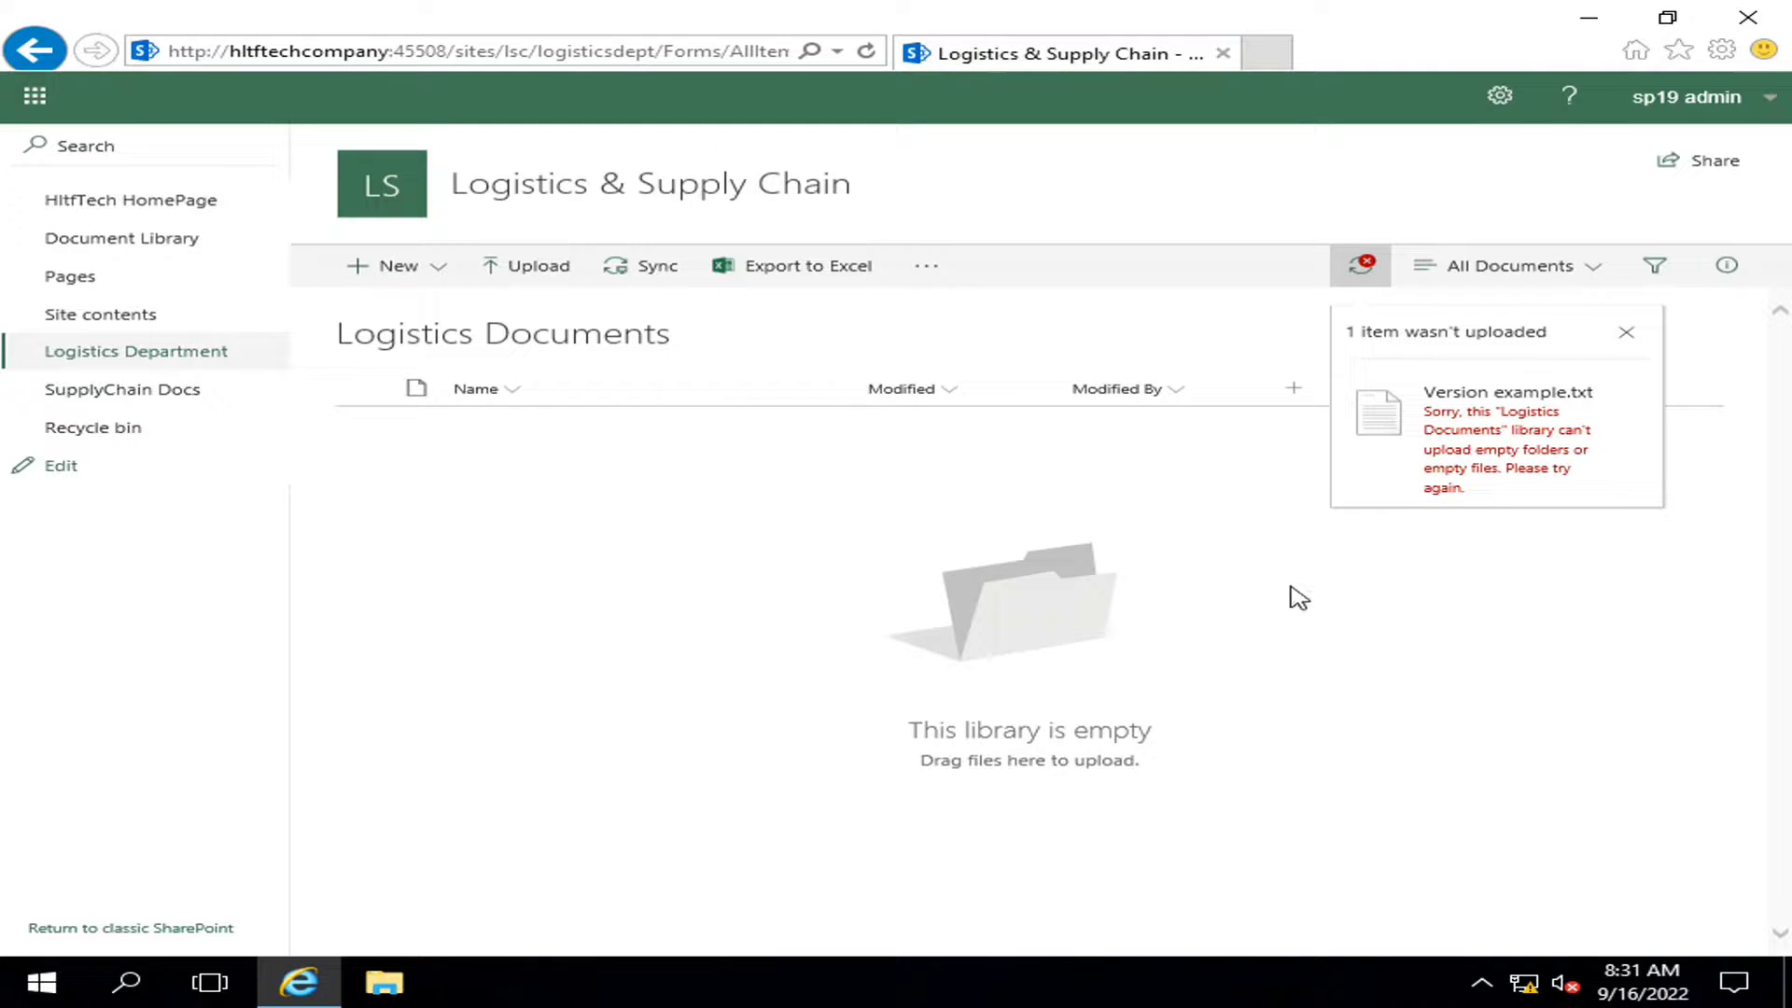
{"action": "left_click", "coordinate": [1608, 590]}
- Switch to the desktop, enter "version 1" in the Version example text file, and save and close it in Notepad
{"action": "left_click", "coordinate": [1605, 17]}
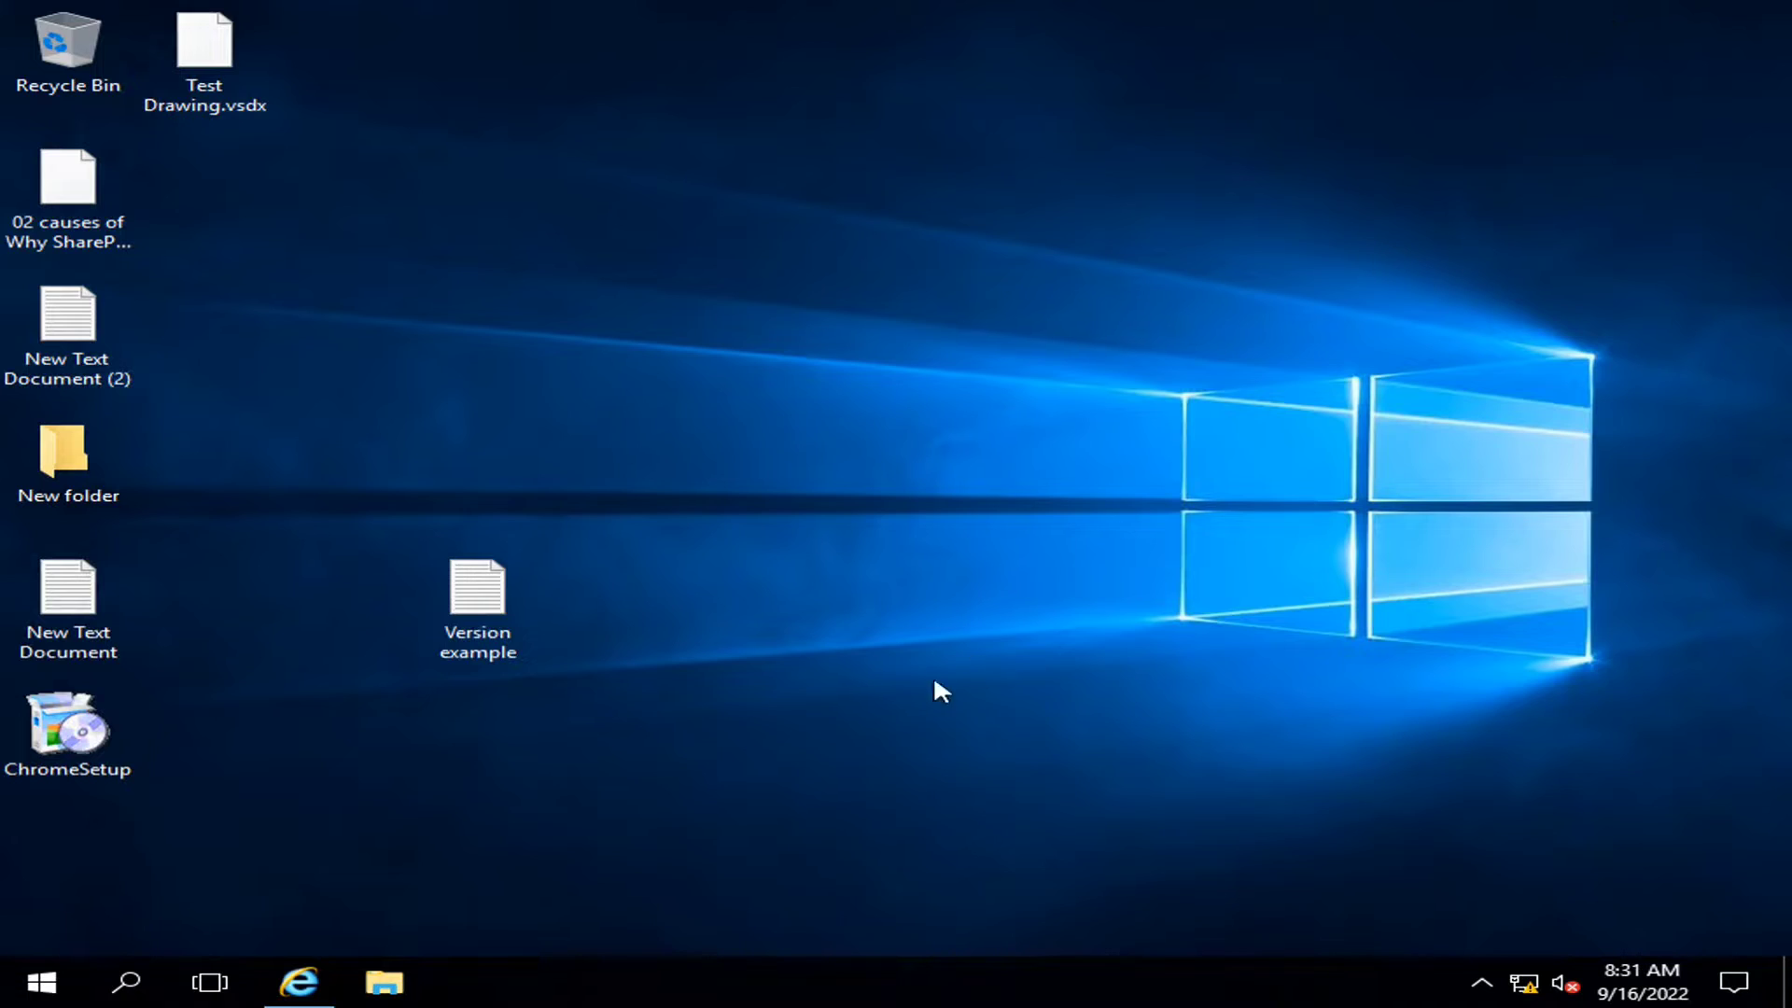
{"action": "double_click", "coordinate": [519, 589]}
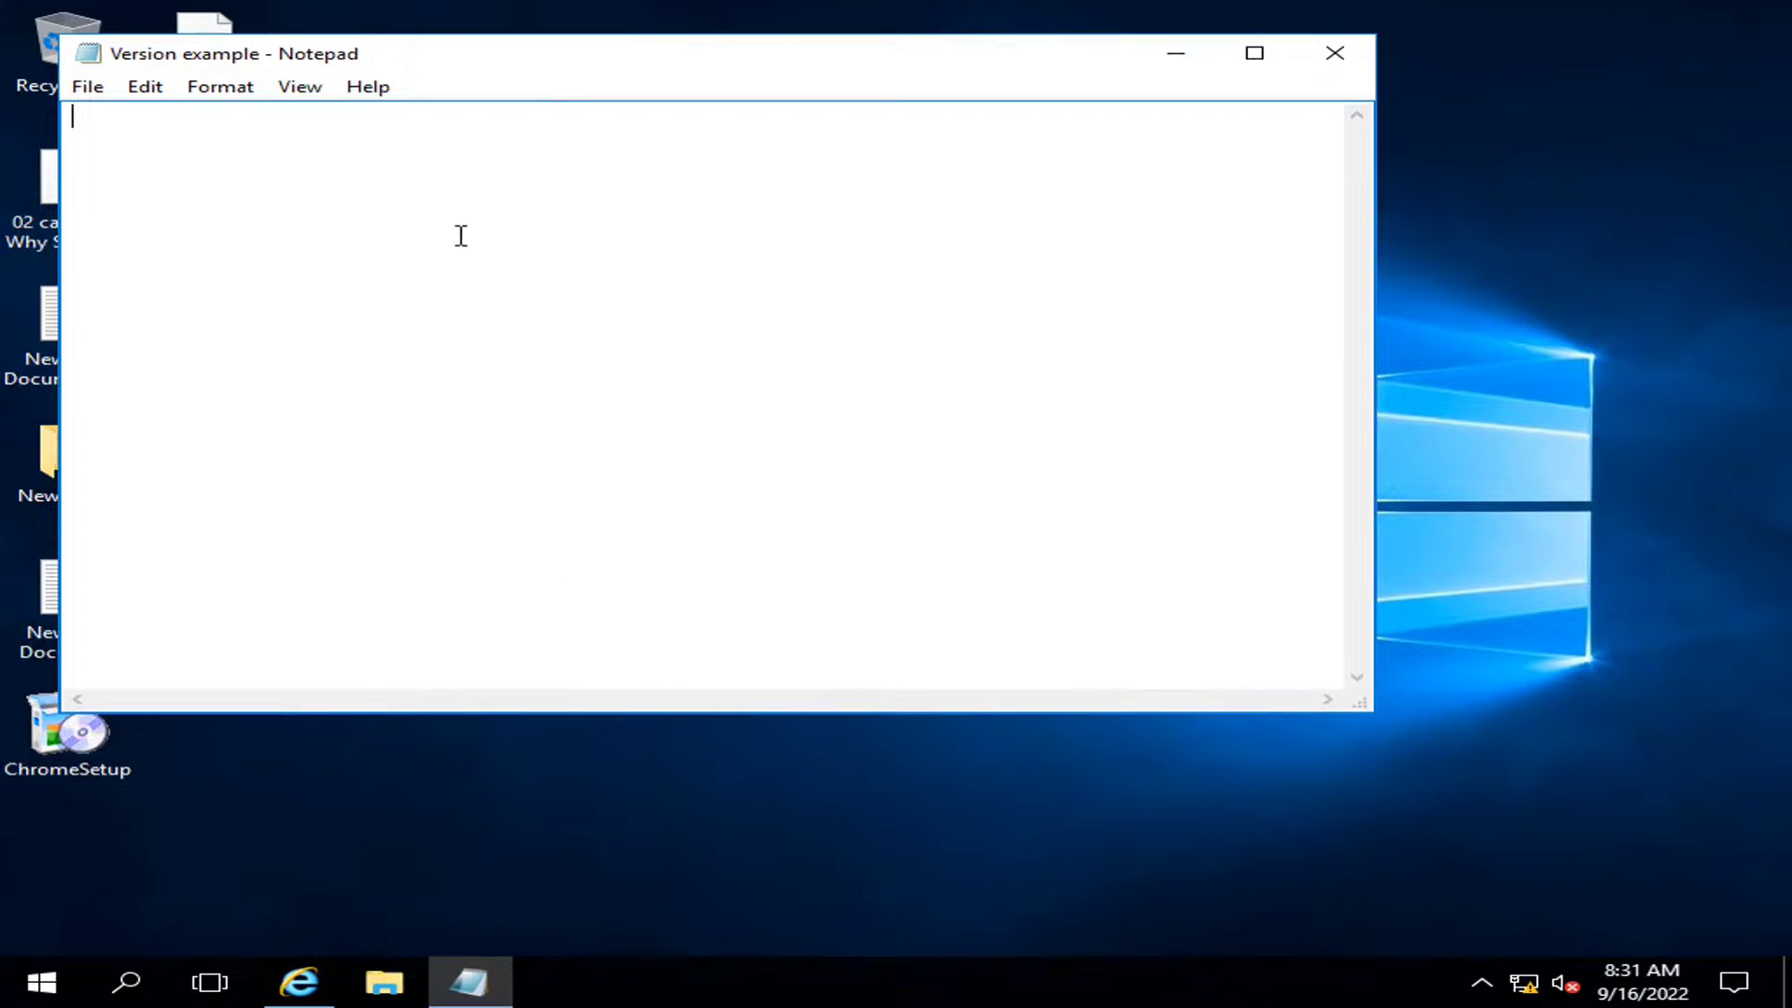
{"action": "type", "text": "version 1"}
{"action": "left_click", "coordinate": [1334, 52]}
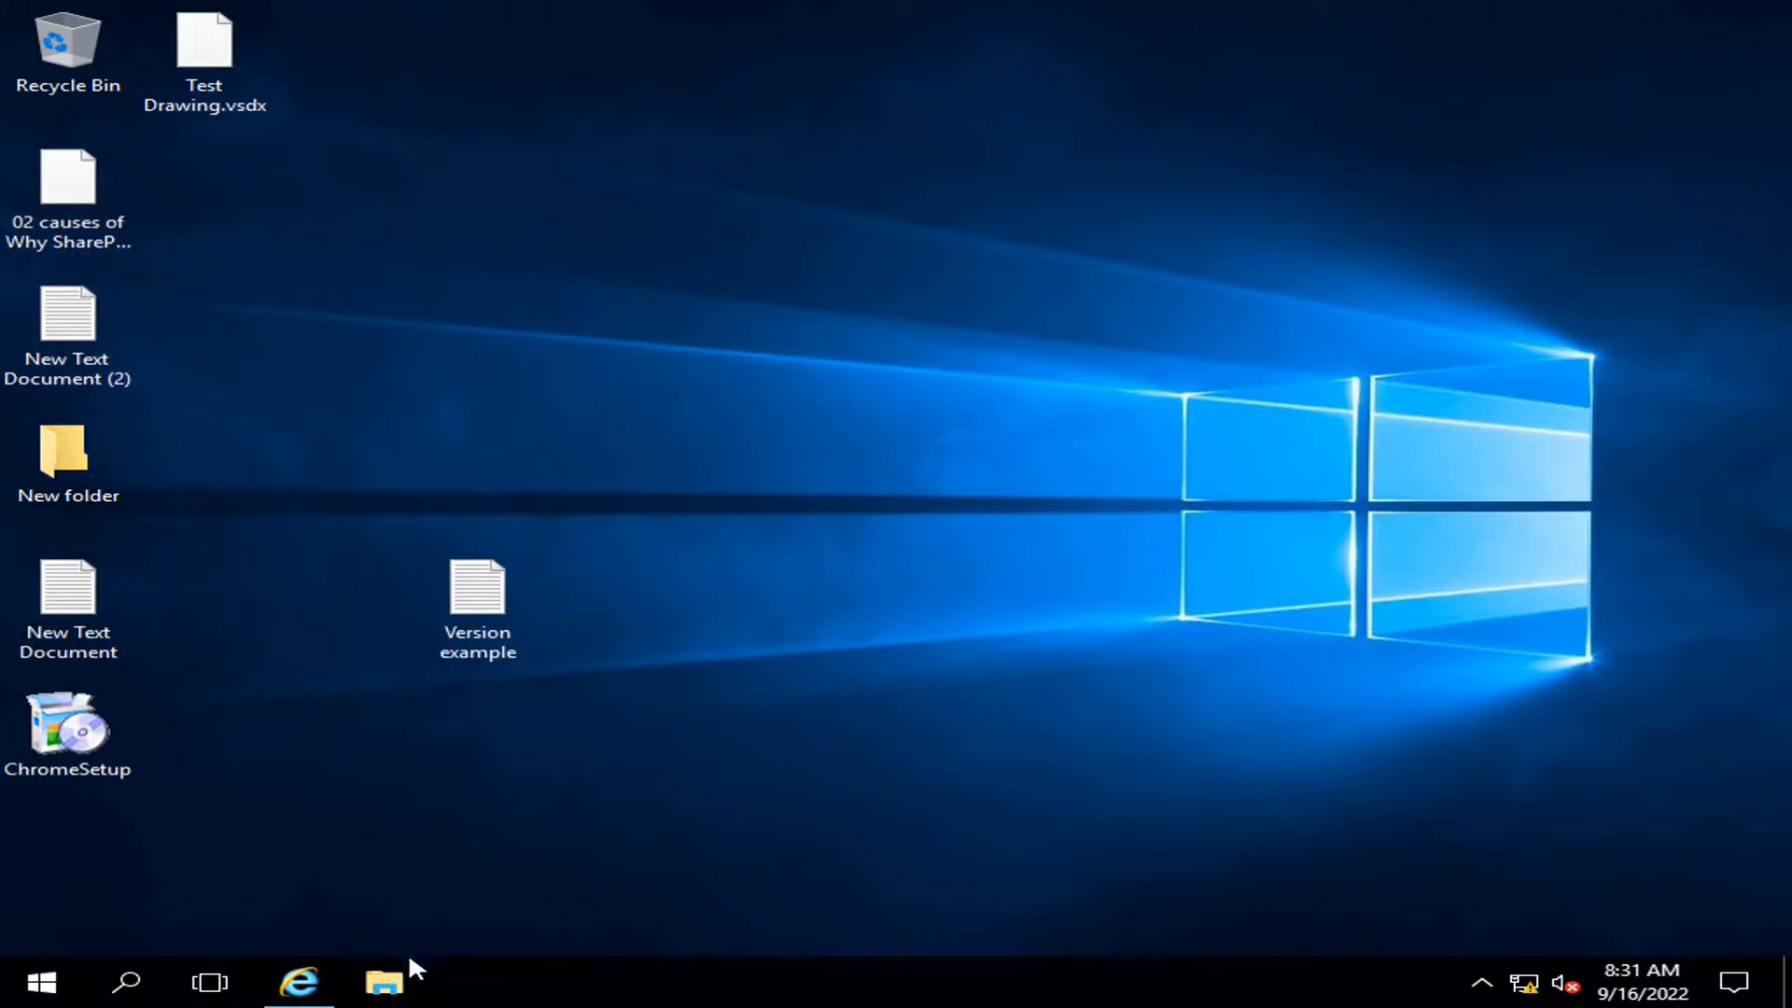
- Switch back to the browser, upload the Version example file to Logistics Documents, and clear the upload progress notice
{"action": "left_click", "coordinate": [322, 978]}
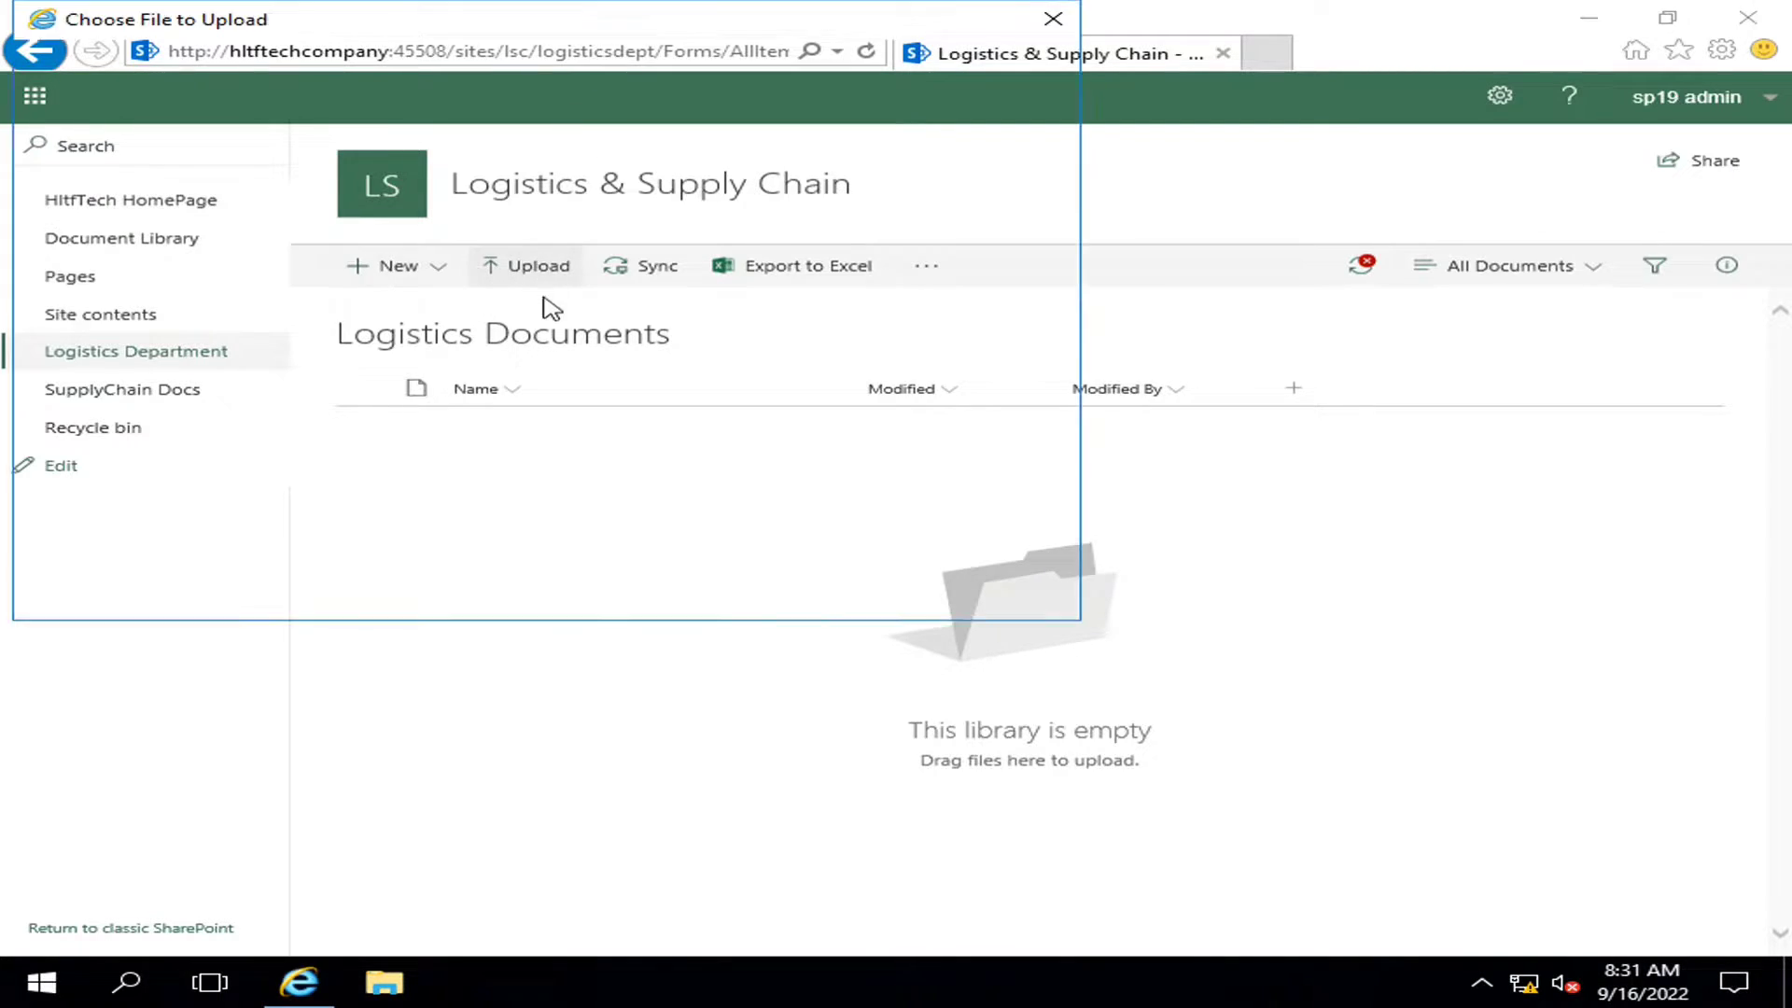
{"action": "left_click", "coordinate": [543, 284]}
{"action": "left_click", "coordinate": [472, 348]}
{"action": "left_click", "coordinate": [796, 586]}
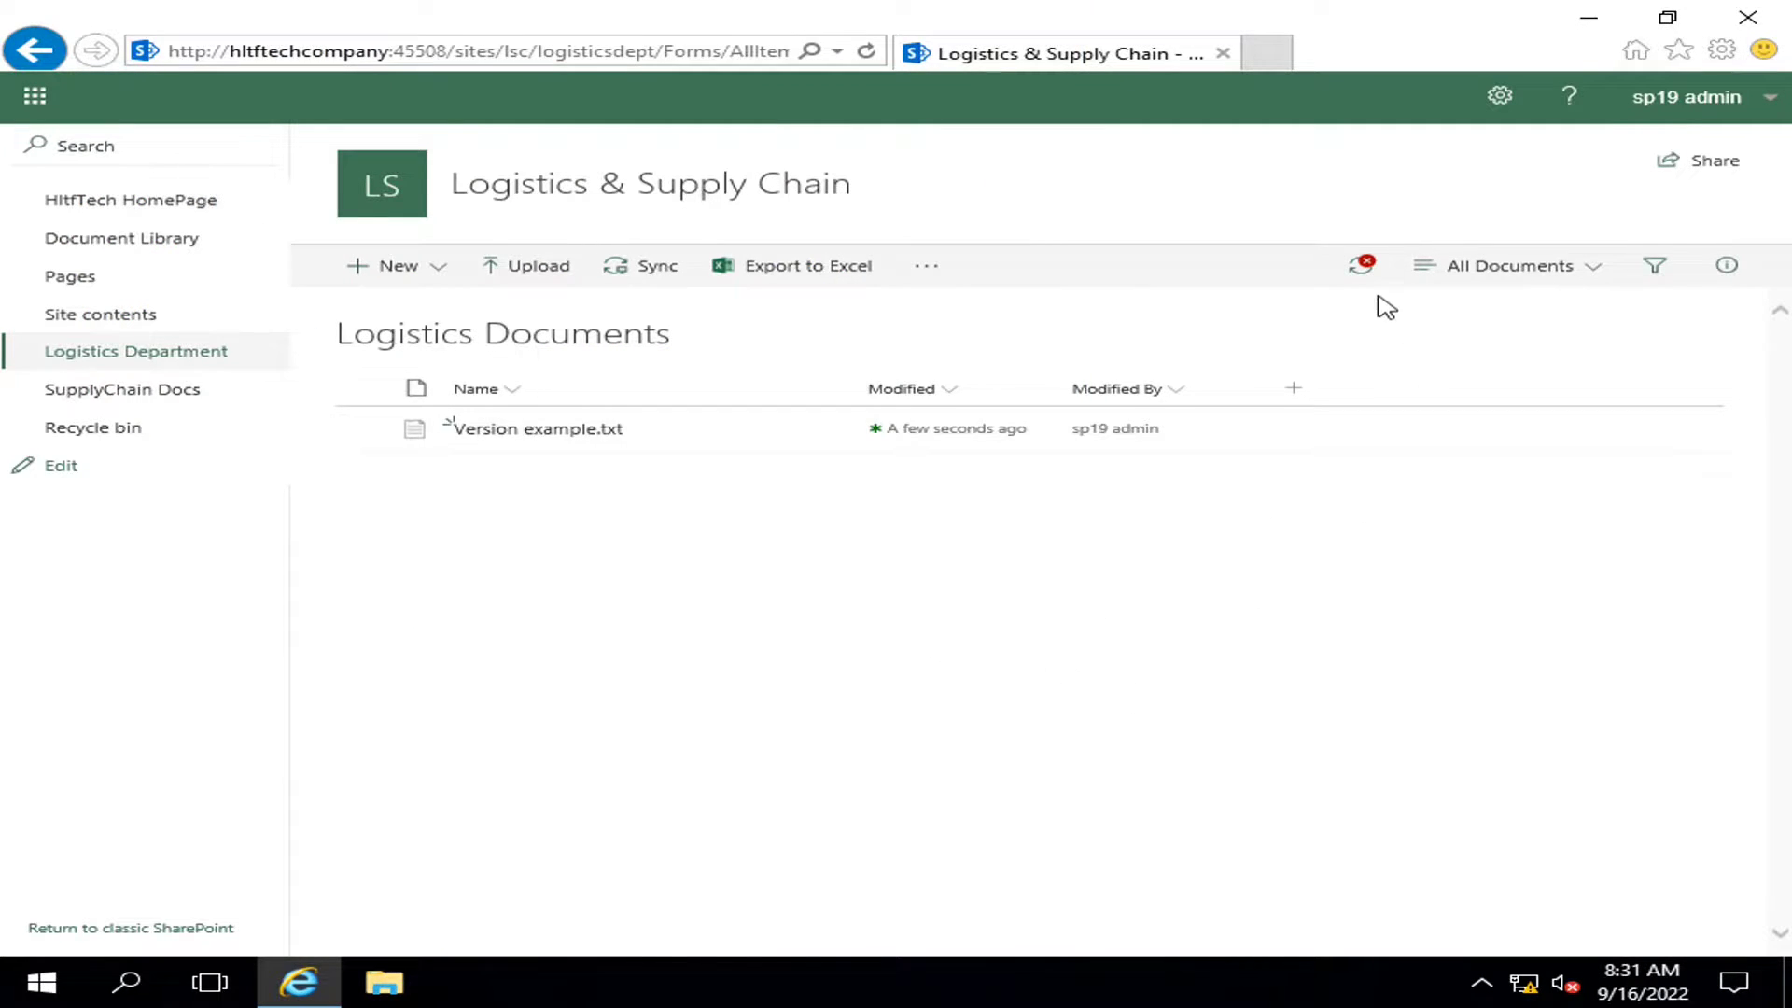
{"action": "left_click", "coordinate": [1361, 269]}
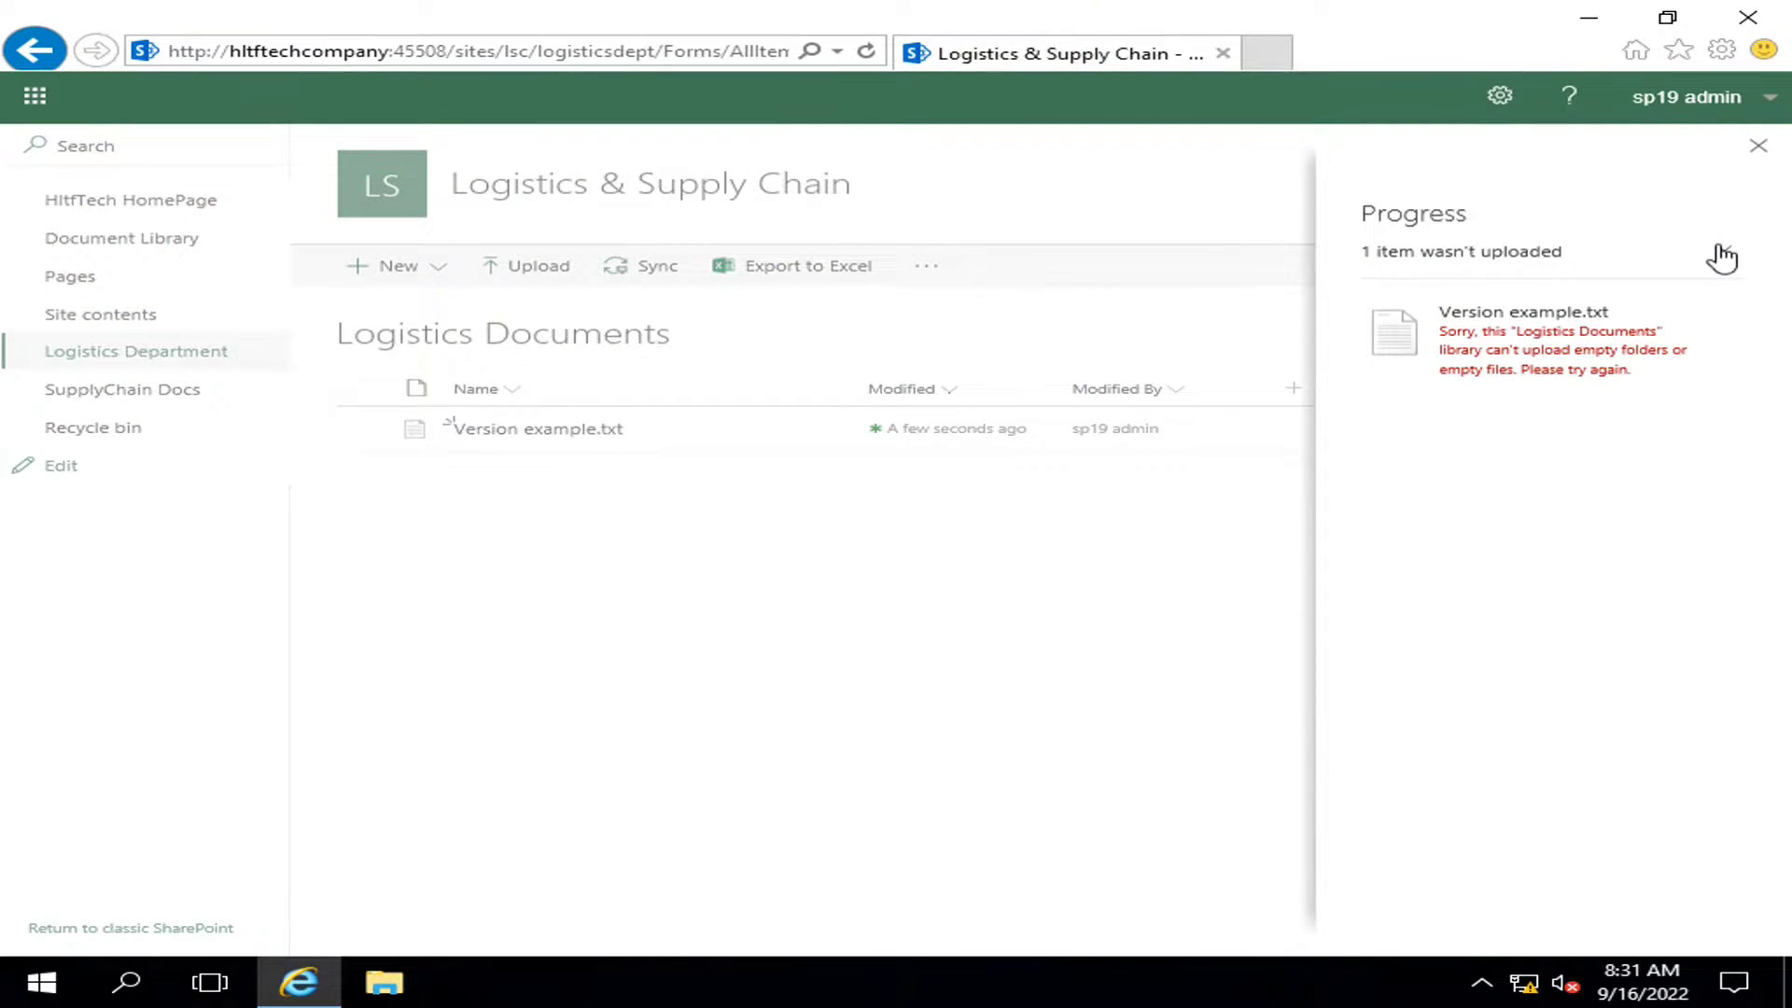
{"action": "left_click", "coordinate": [1758, 146]}
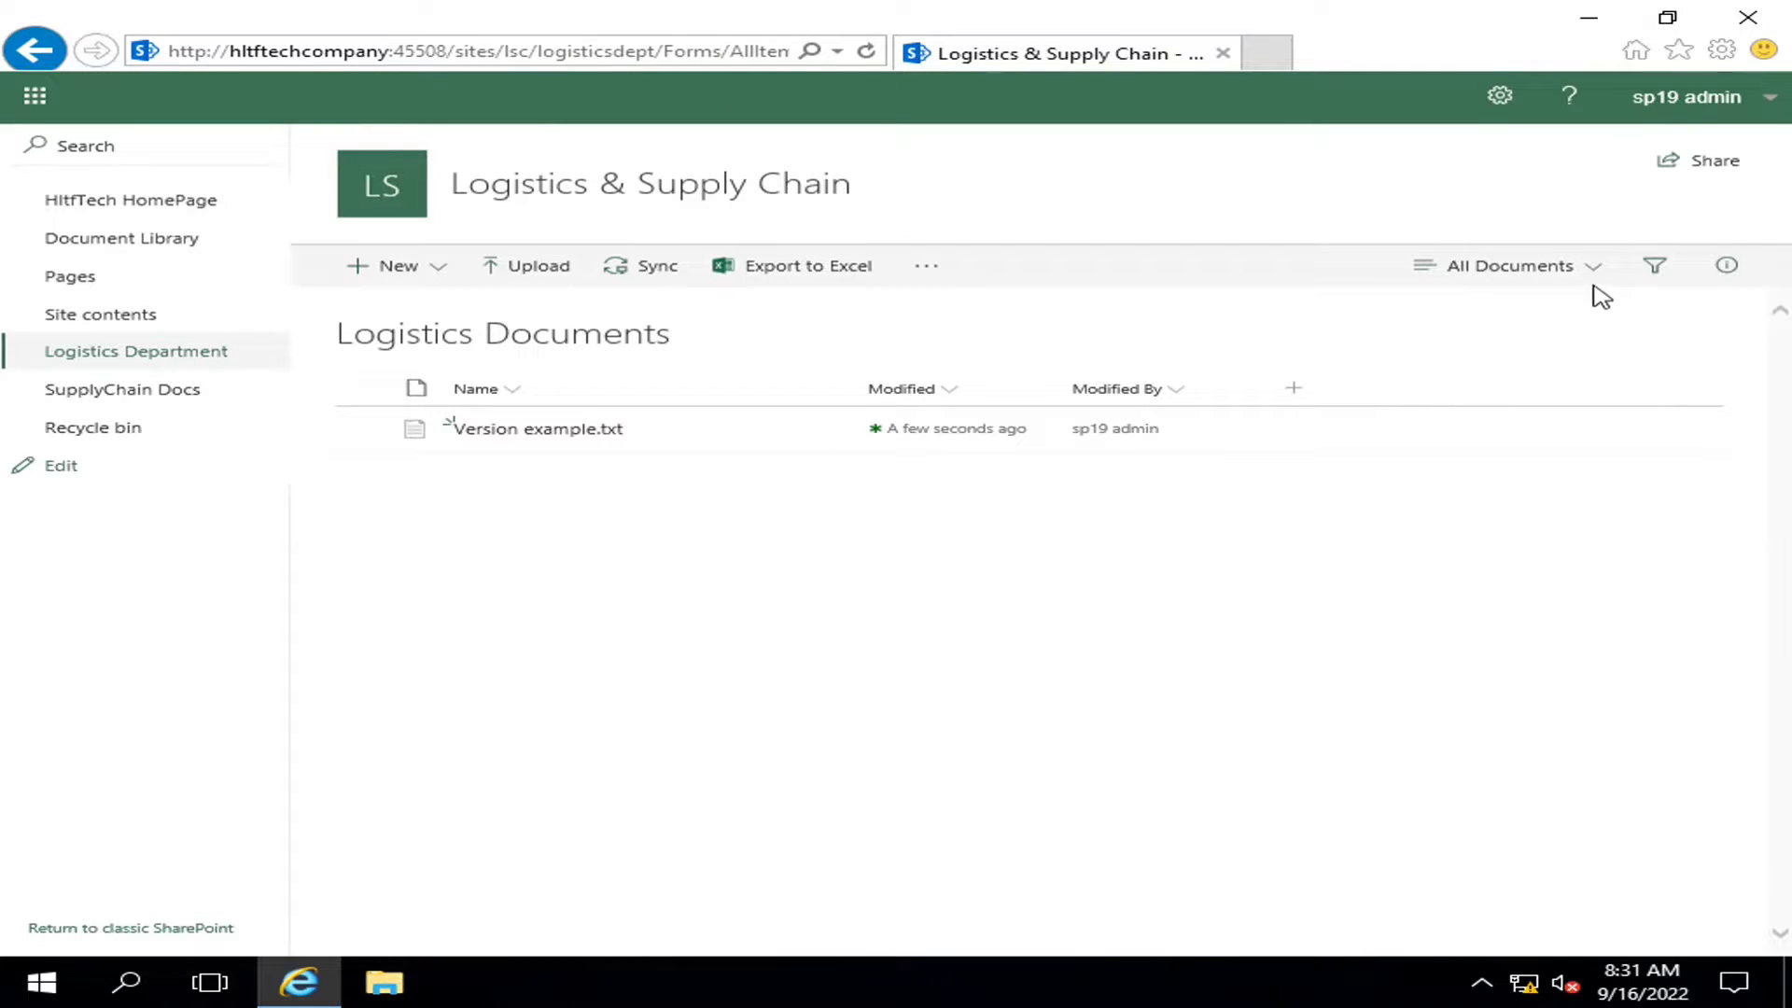
{"action": "left_click", "coordinate": [866, 51]}
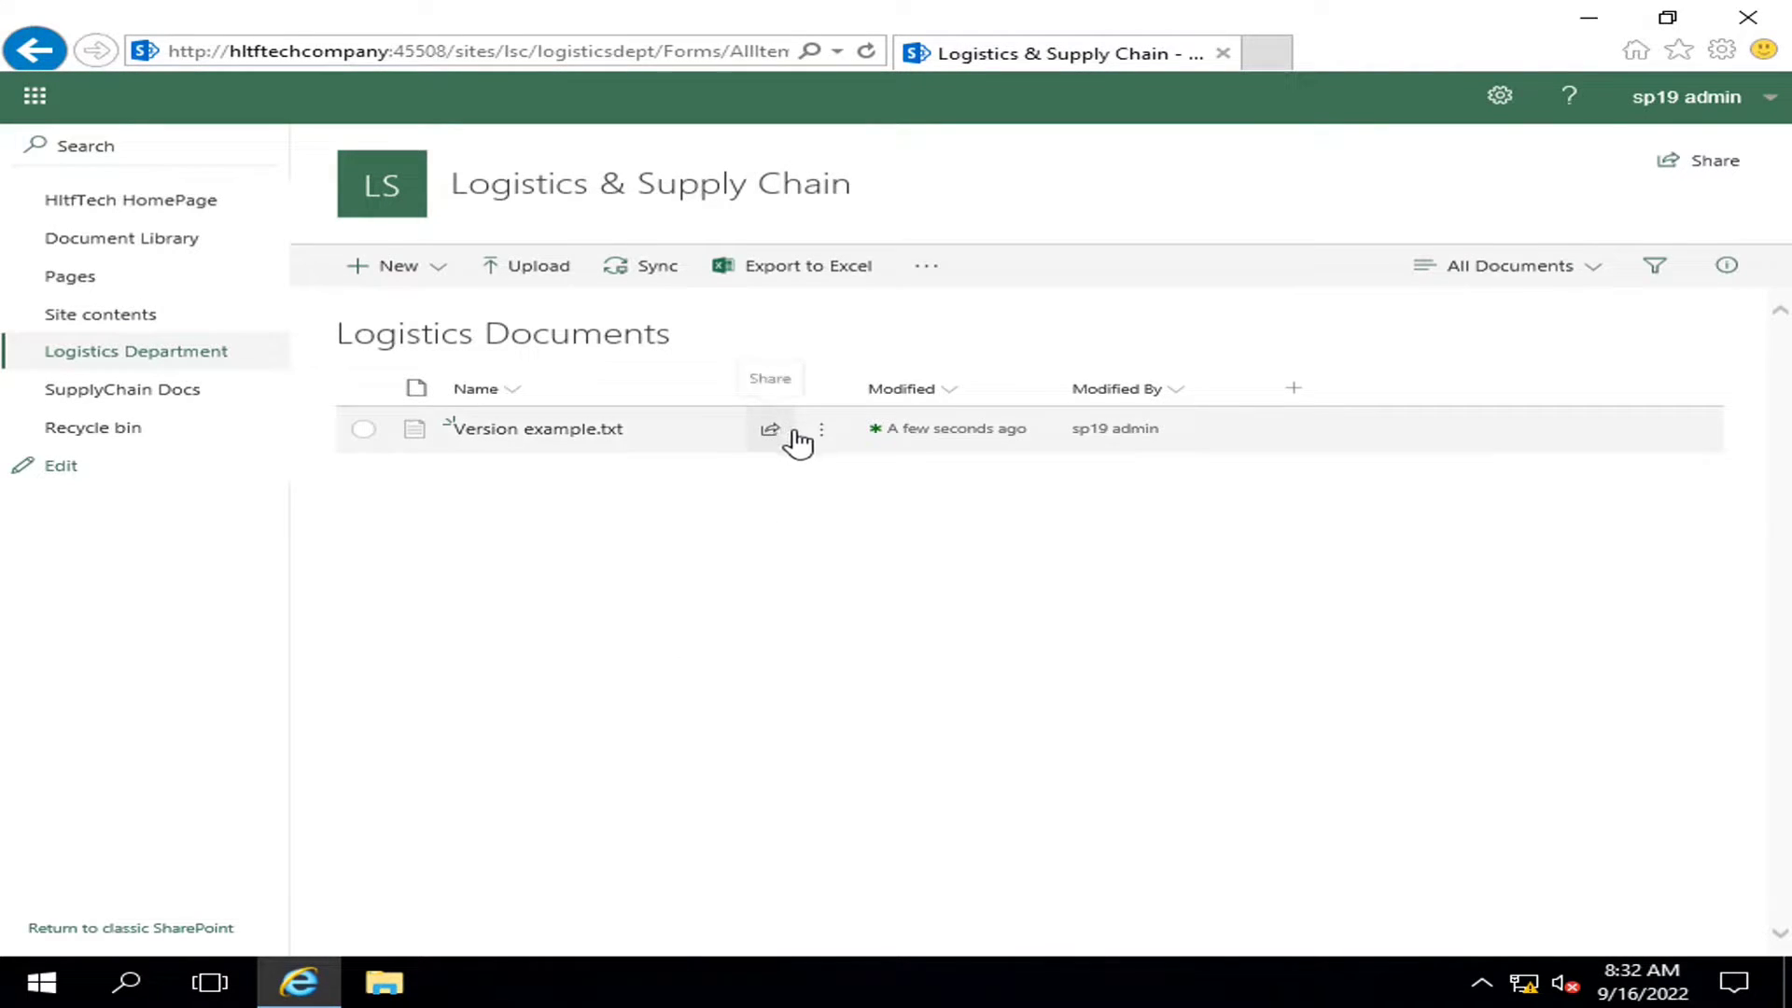
- Check the version history of Version example.txt in the Logistics Documents library
{"action": "left_click", "coordinate": [833, 447]}
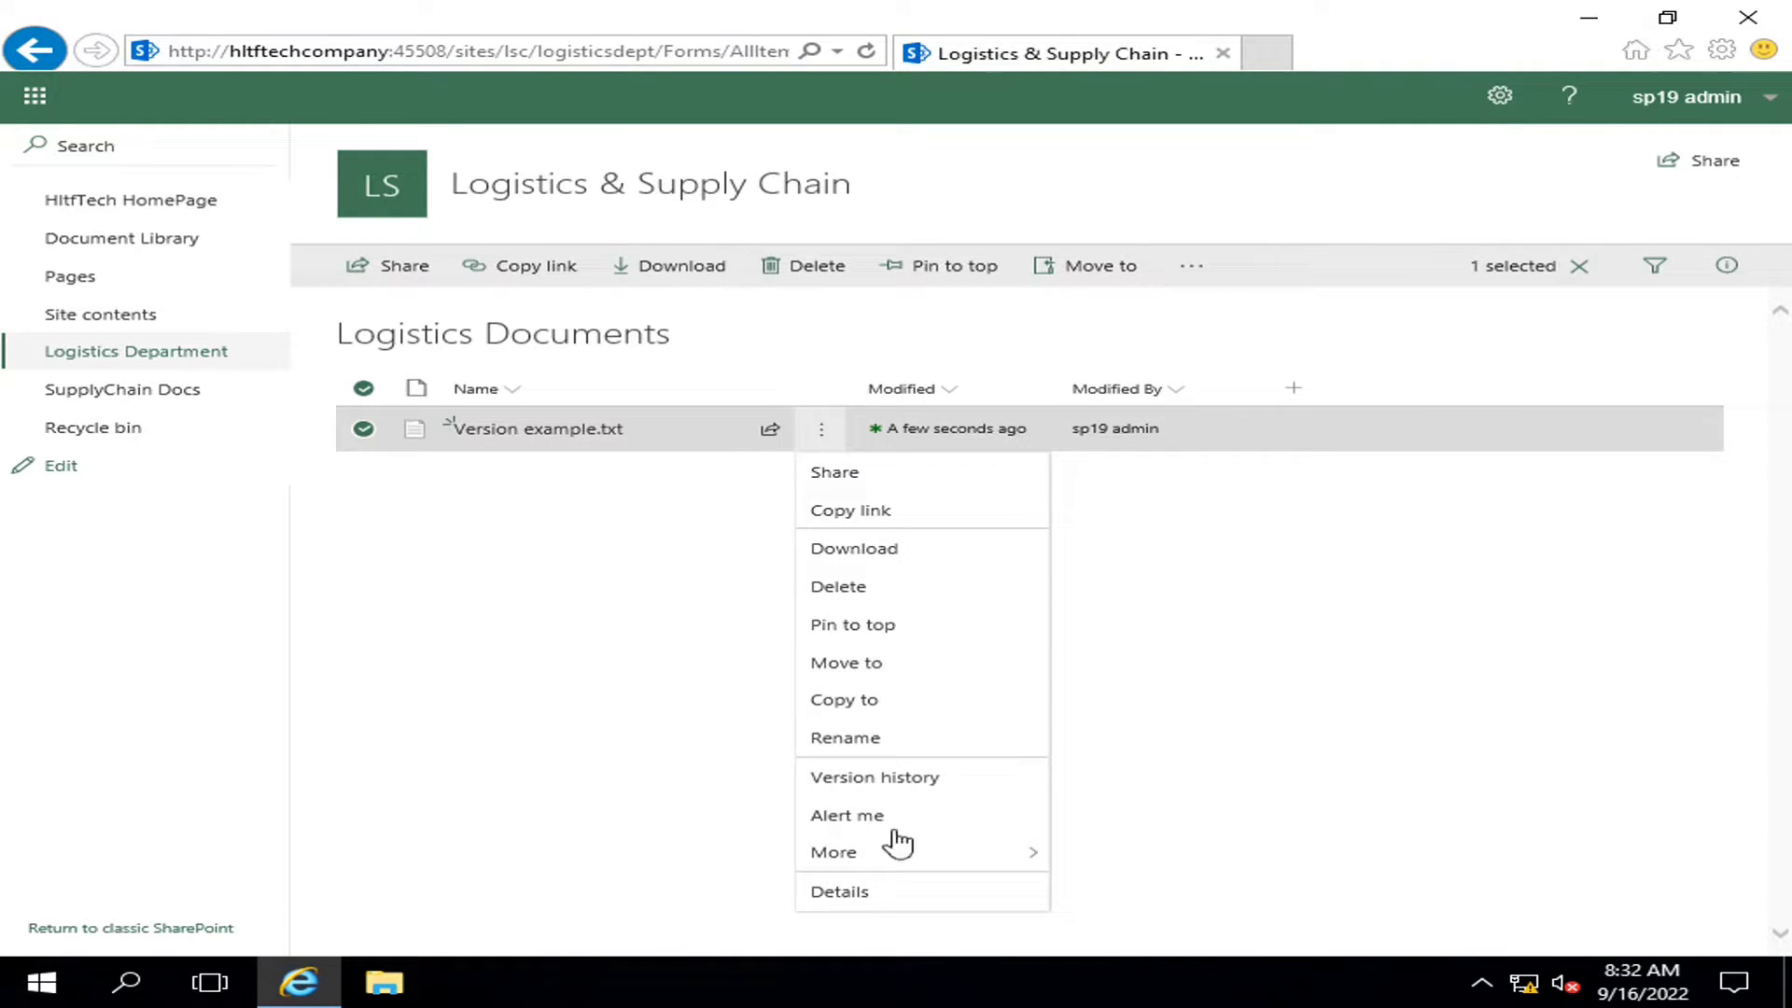
{"action": "left_click", "coordinate": [906, 780]}
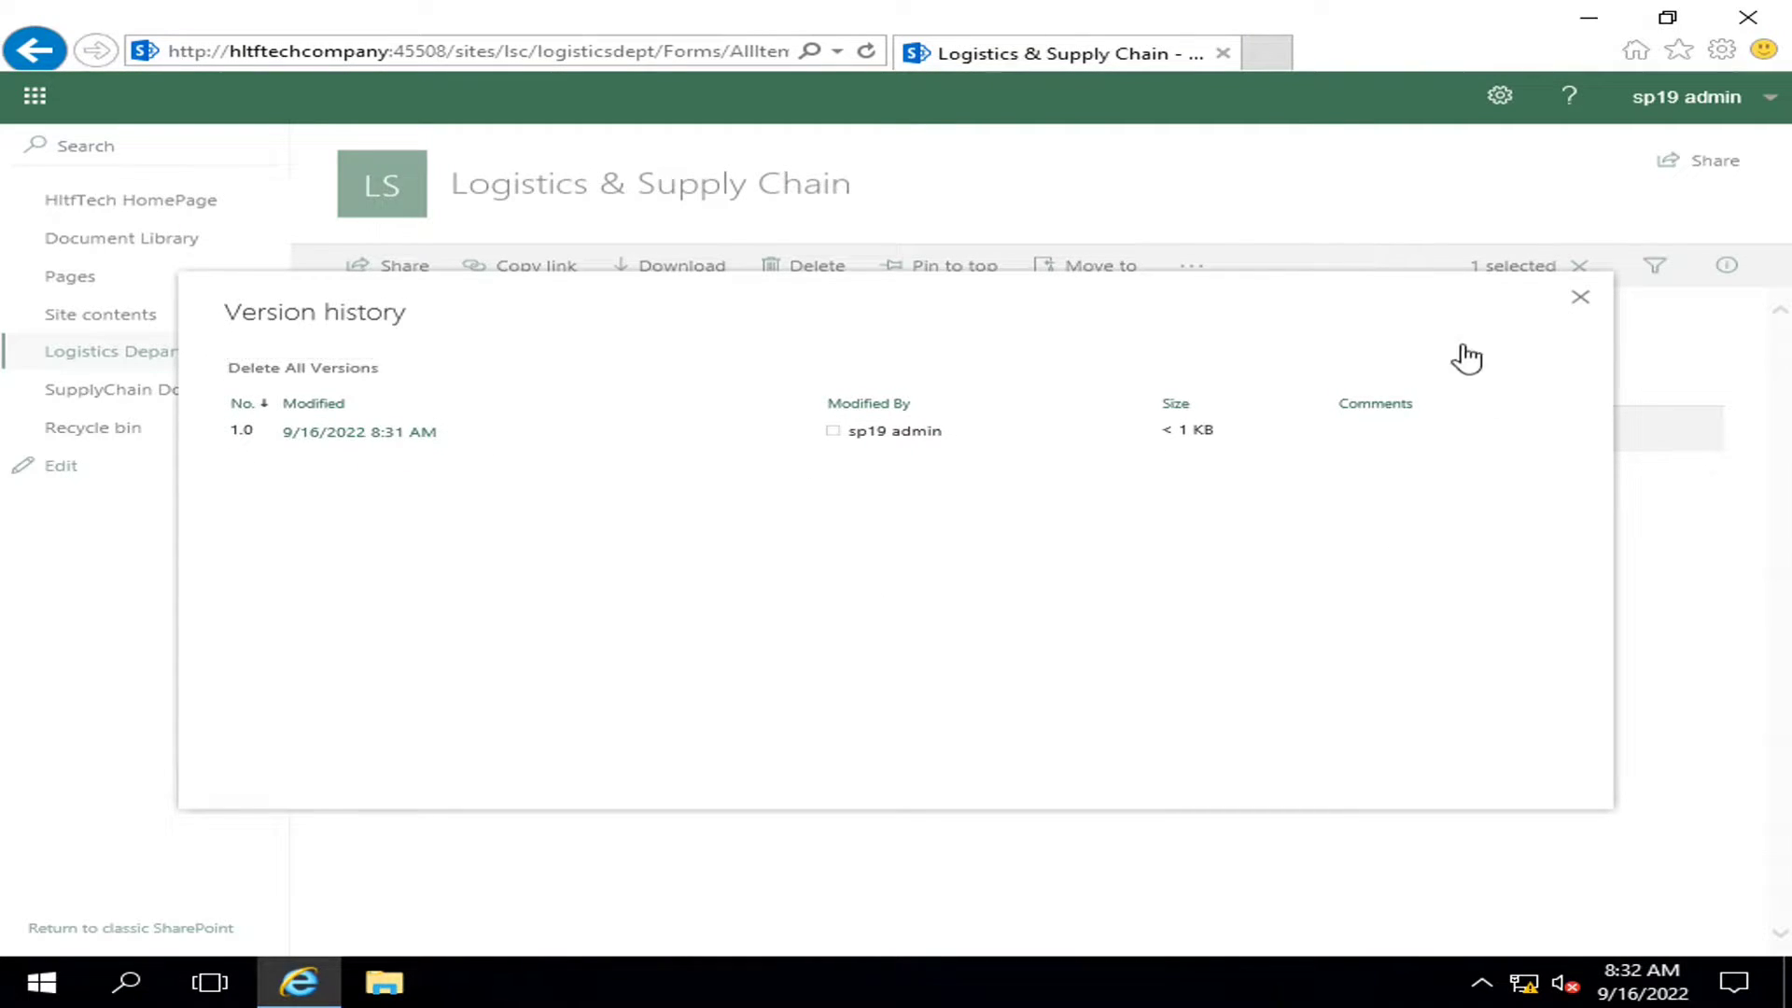
{"action": "left_click", "coordinate": [1577, 296]}
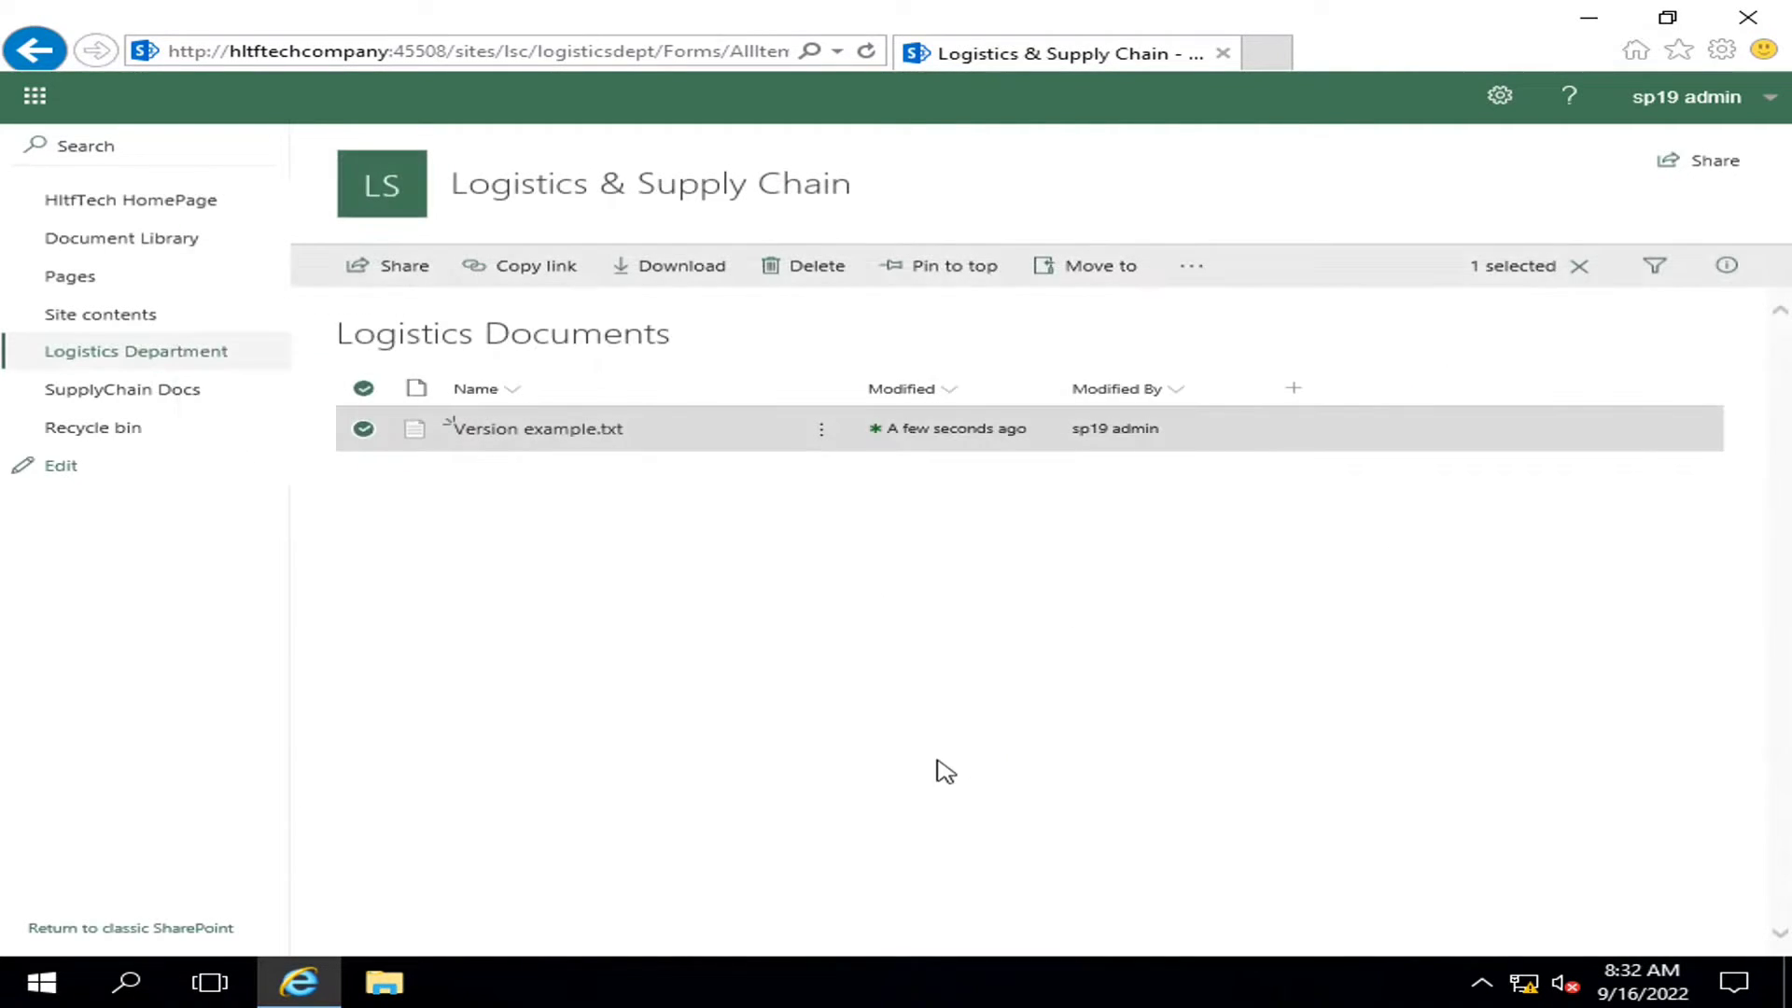
- Preview the uploaded Version example.txt to read its content, and return to the library
{"action": "left_click", "coordinate": [527, 431]}
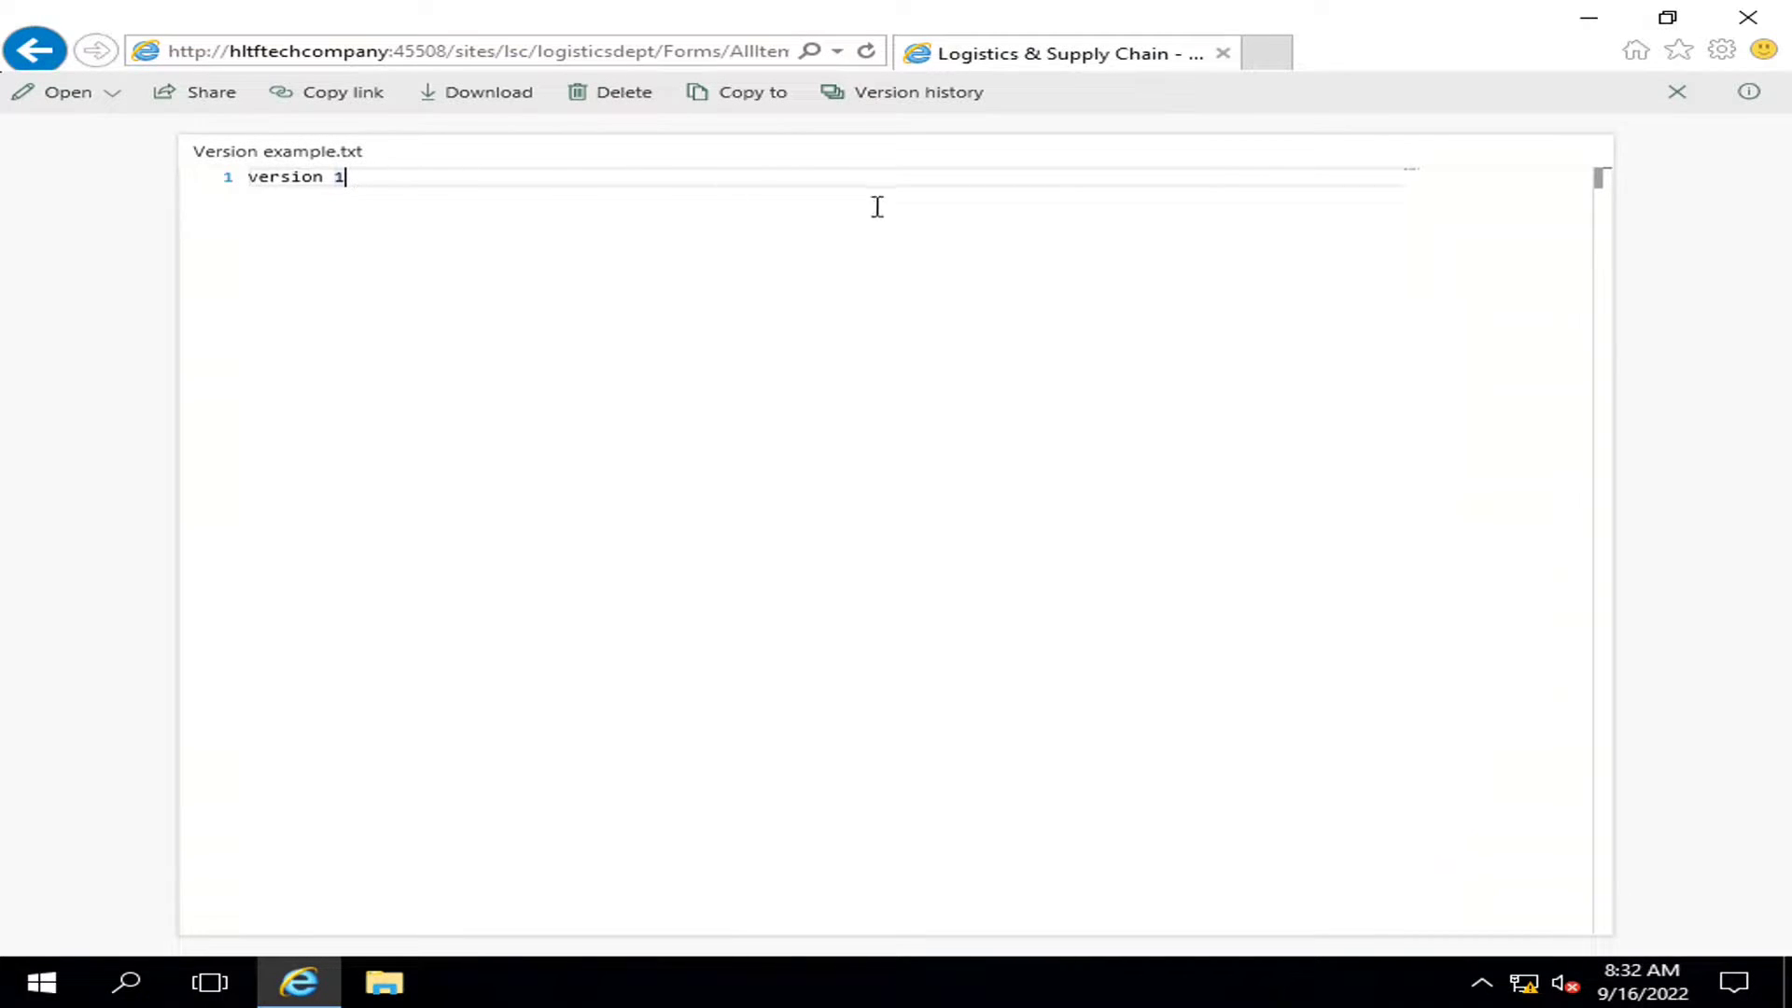
{"action": "left_click", "coordinate": [375, 176]}
{"action": "left_click", "coordinate": [1679, 93]}
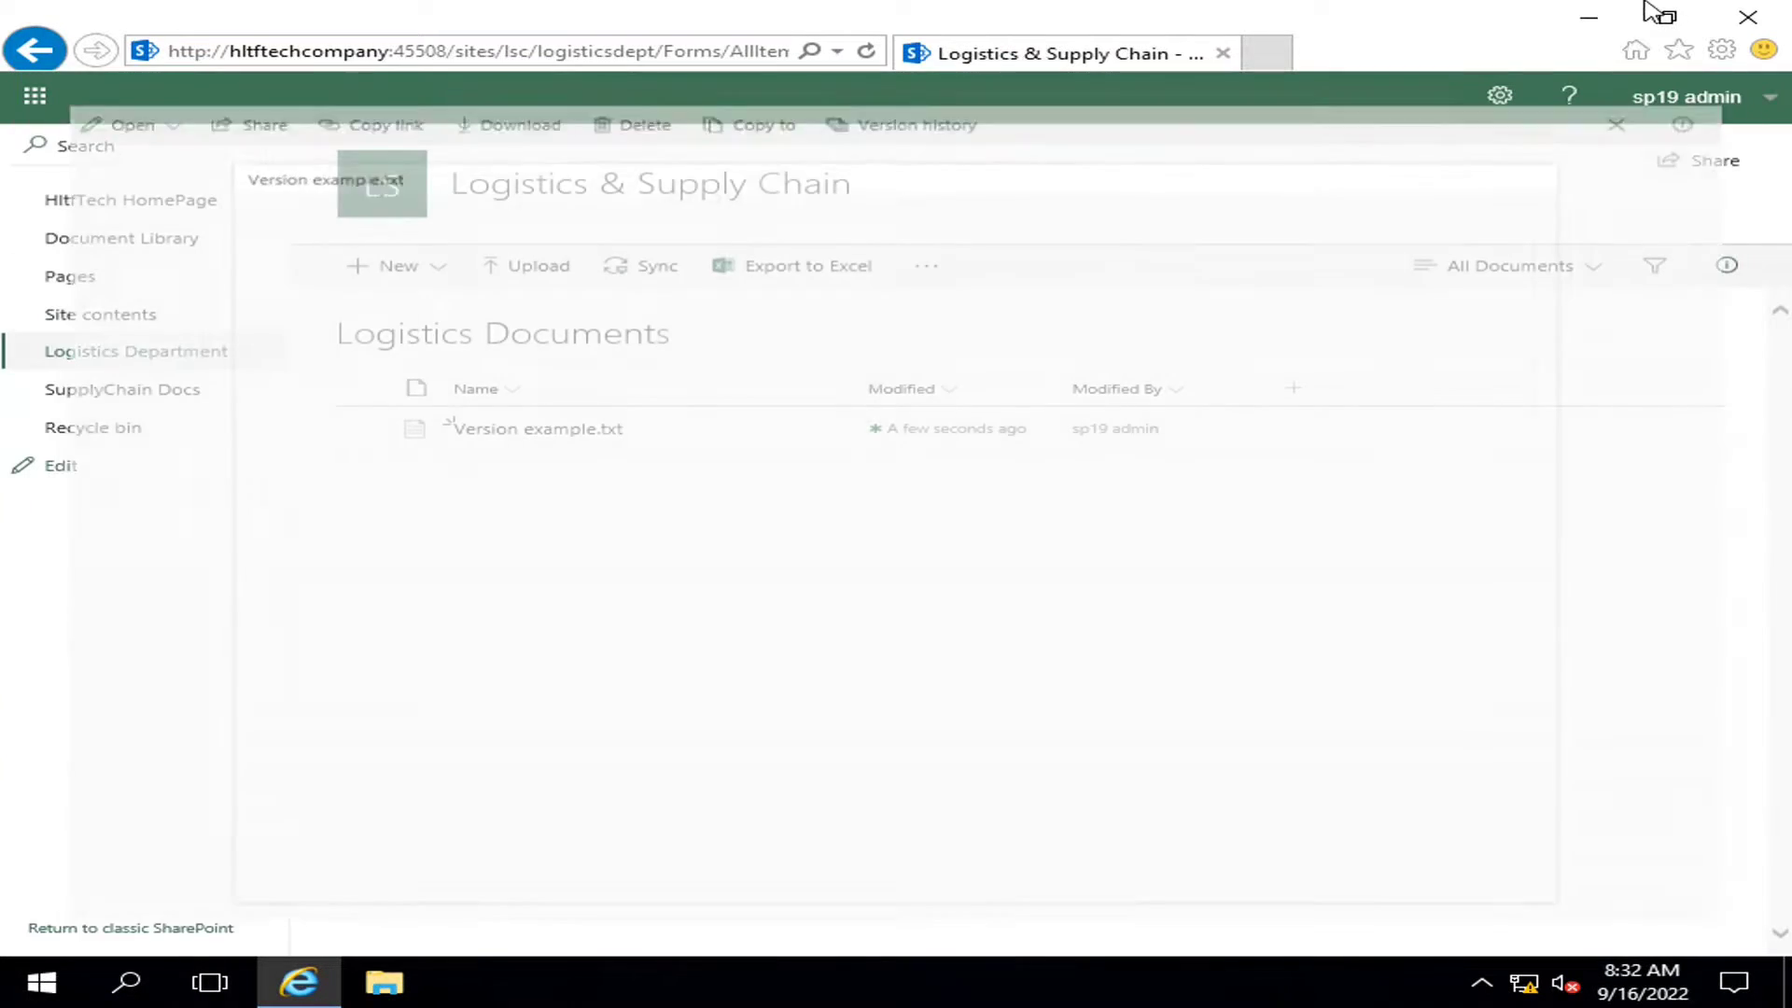
- Add a "version 2" line below "version 1" in the desktop Version example file, and save and close it in Notepad
{"action": "left_click", "coordinate": [1589, 17]}
{"action": "double_click", "coordinate": [476, 601]}
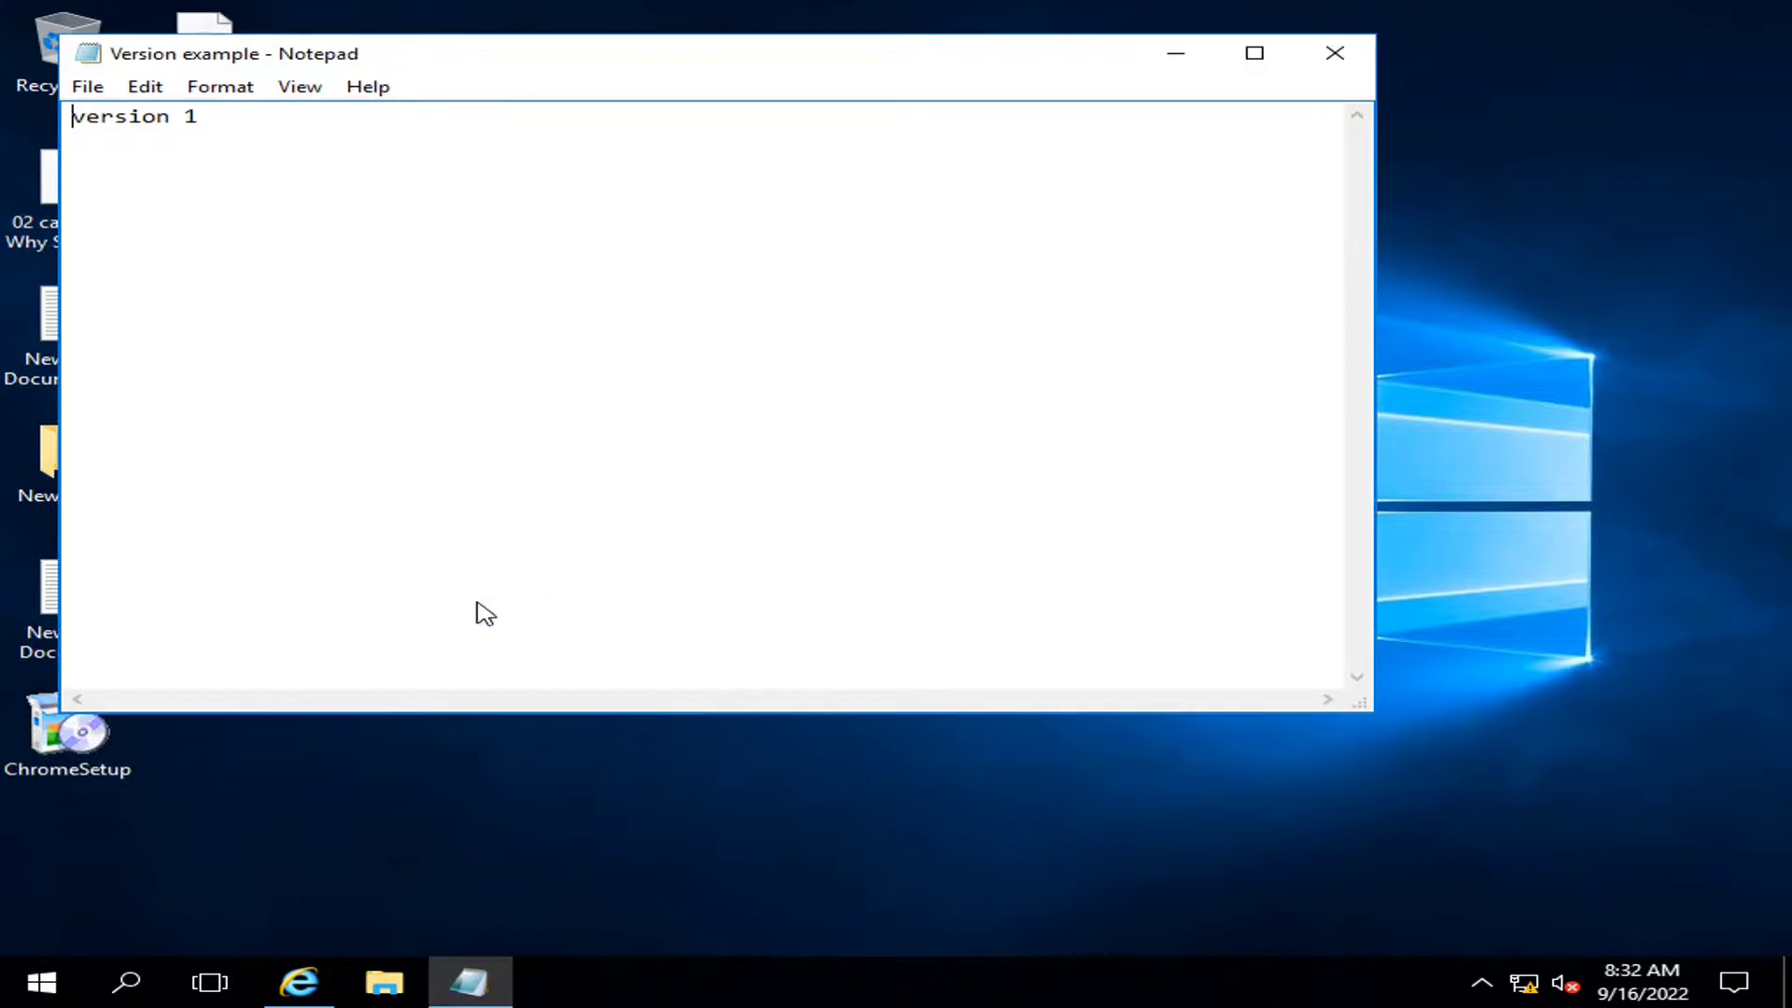
{"action": "left_click", "coordinate": [352, 88]}
{"action": "left_click", "coordinate": [295, 121]}
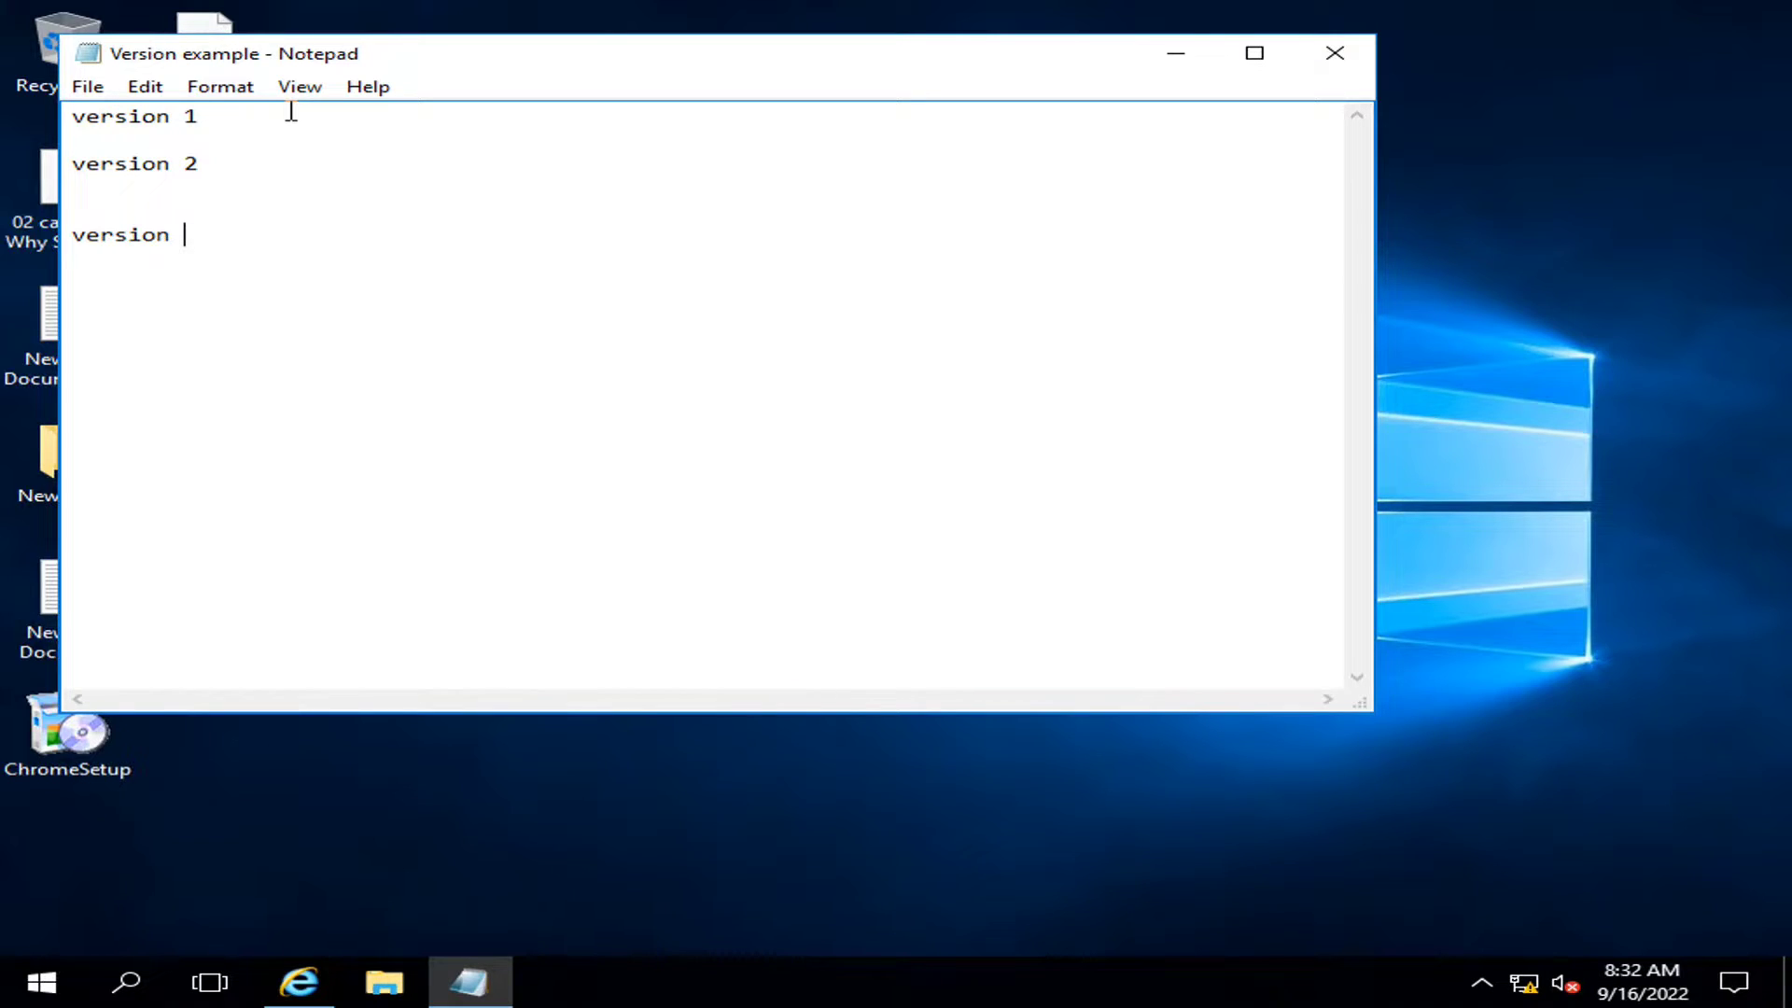
{"action": "key", "text": "shift+Home"}
{"action": "key", "text": "BackSpace"}
{"action": "left_click", "coordinate": [1325, 57]}
{"action": "left_click", "coordinate": [798, 518]}
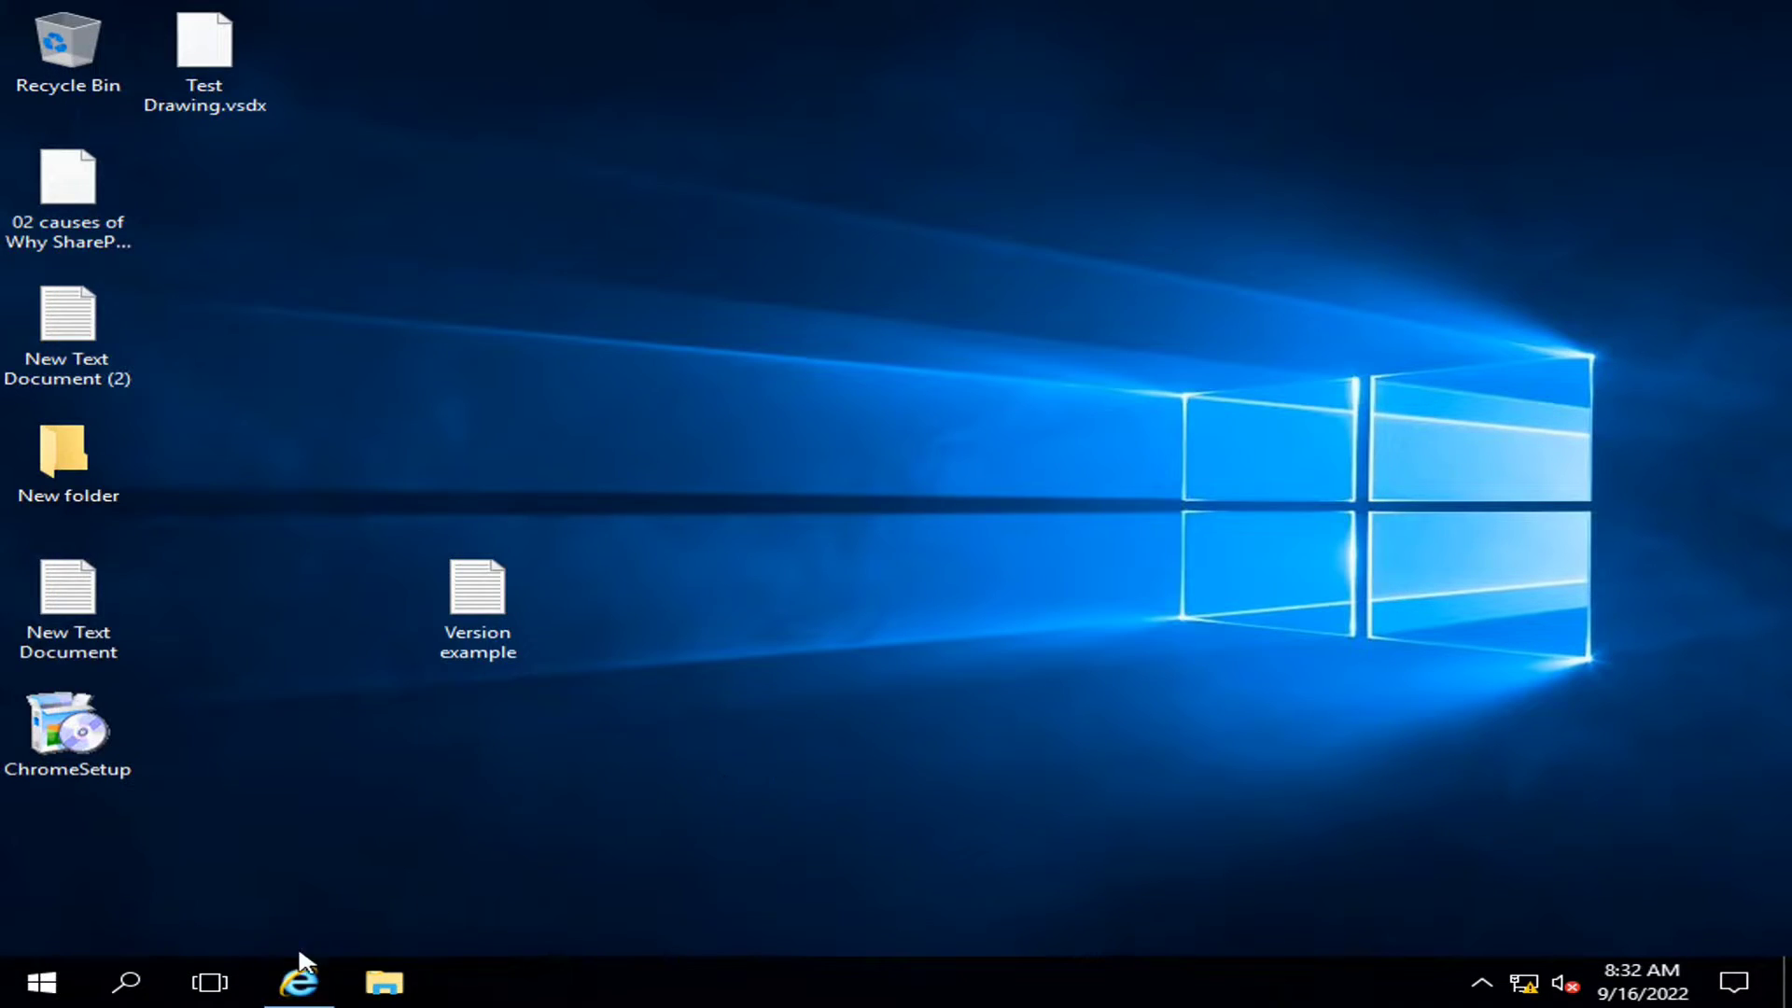
- Return to the browser, upload the edited Version example file over the existing library copy, and refresh Logistics Documents
{"action": "left_click", "coordinate": [298, 979]}
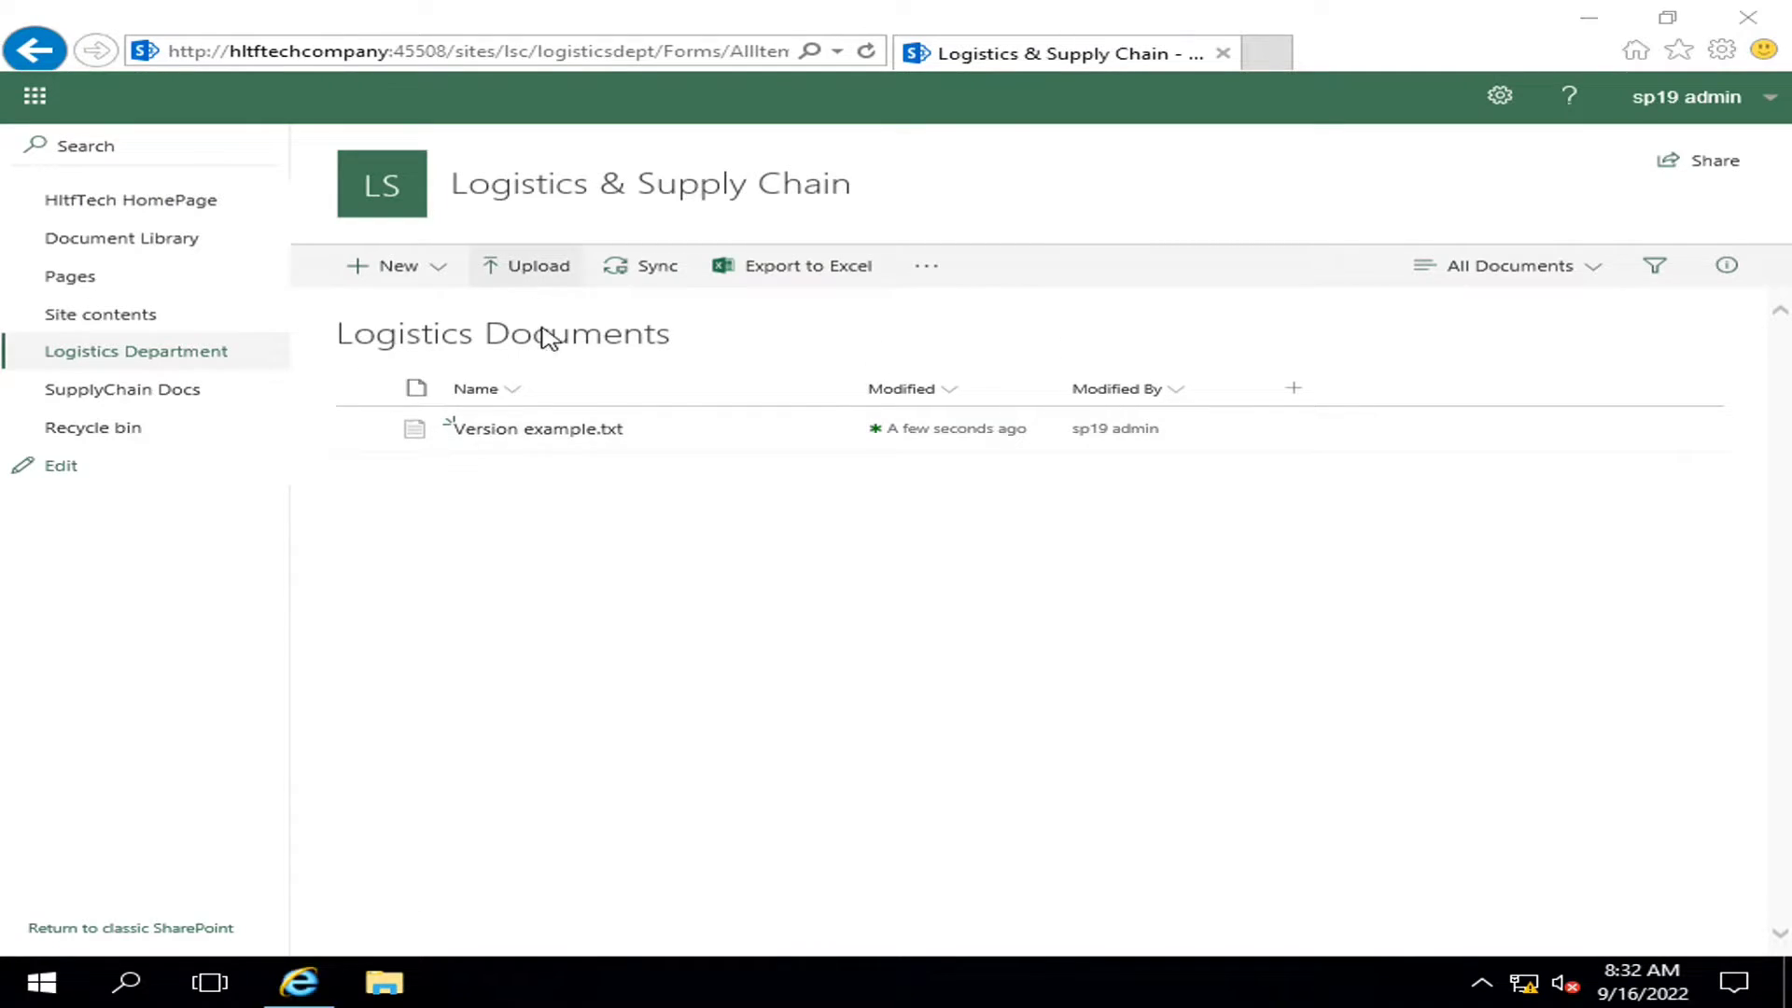
{"action": "left_click", "coordinate": [448, 352]}
{"action": "left_click", "coordinate": [780, 586]}
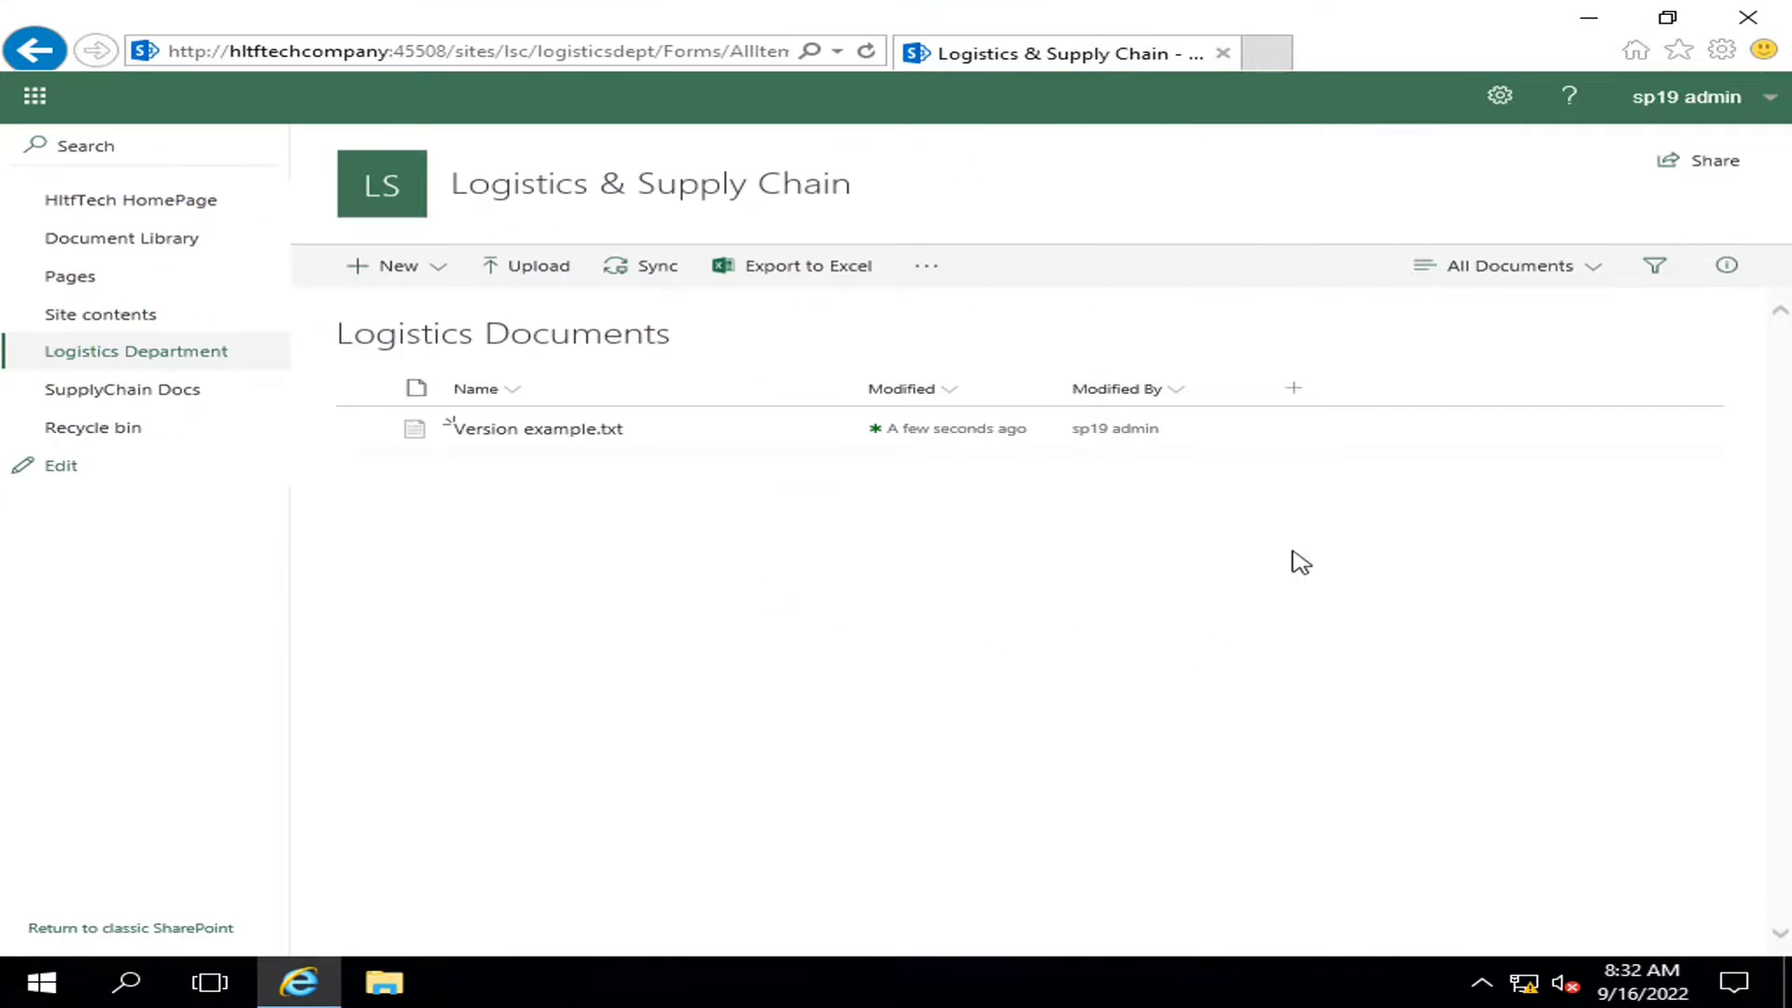
{"action": "left_click", "coordinate": [1477, 476]}
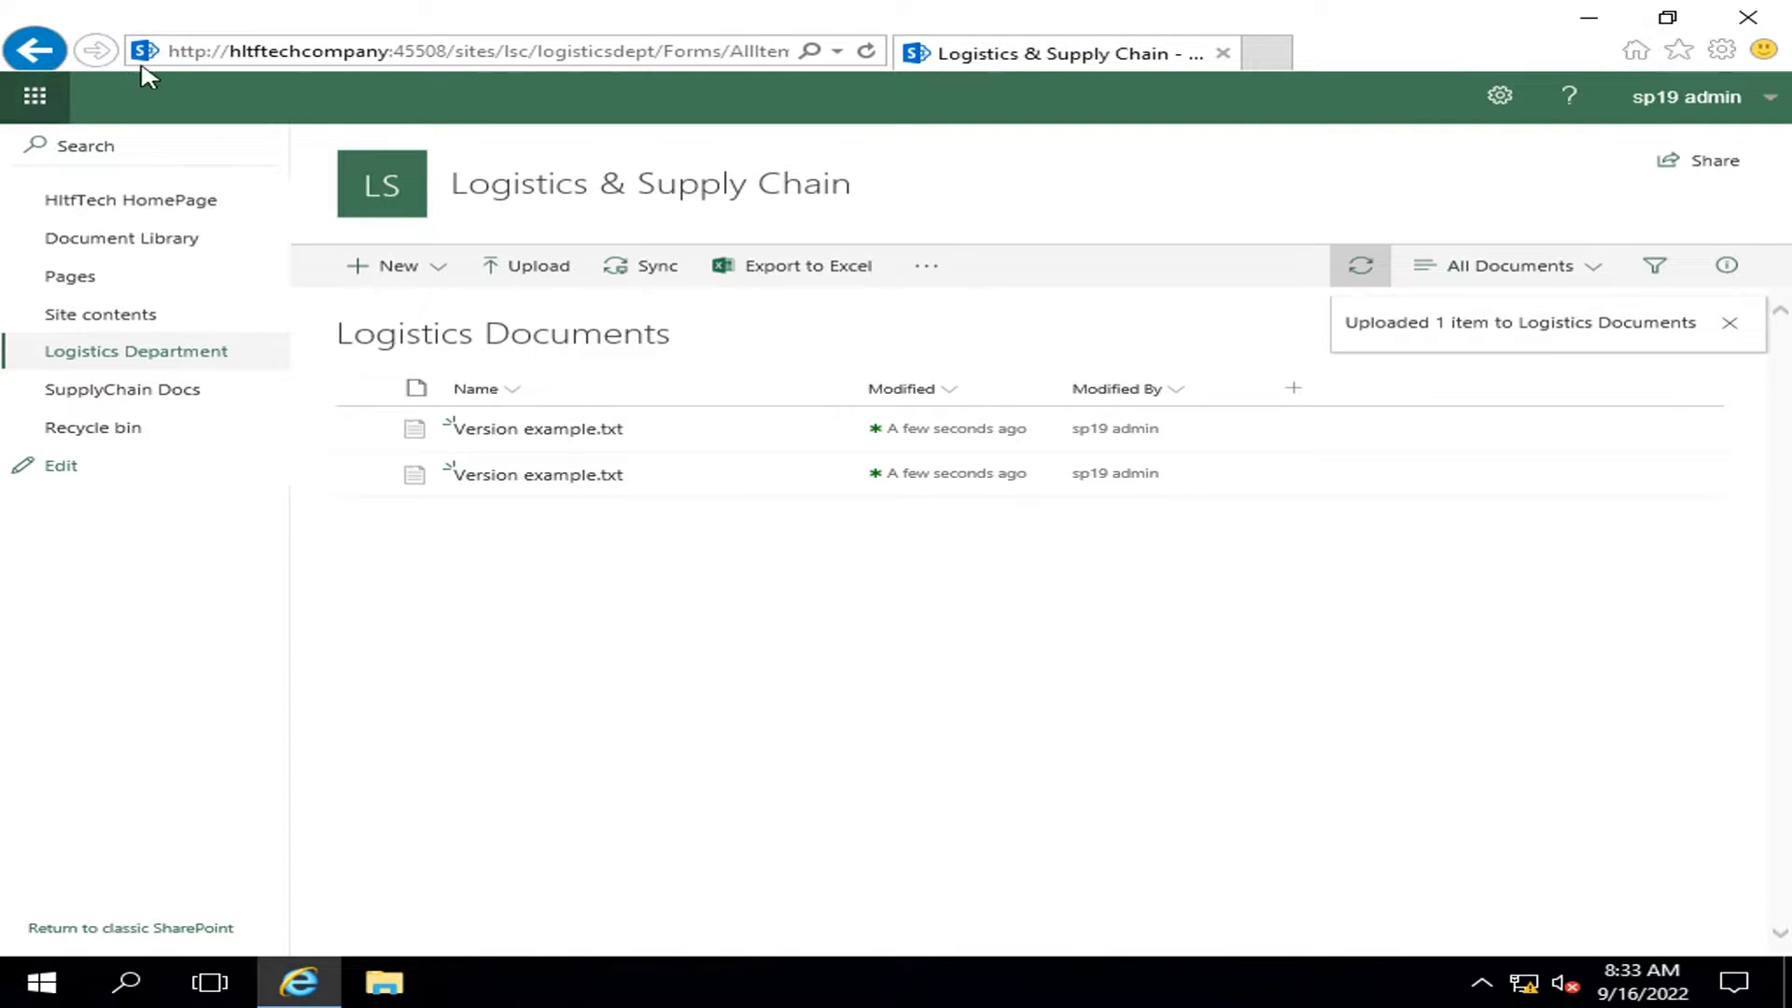
{"action": "left_click", "coordinate": [865, 52]}
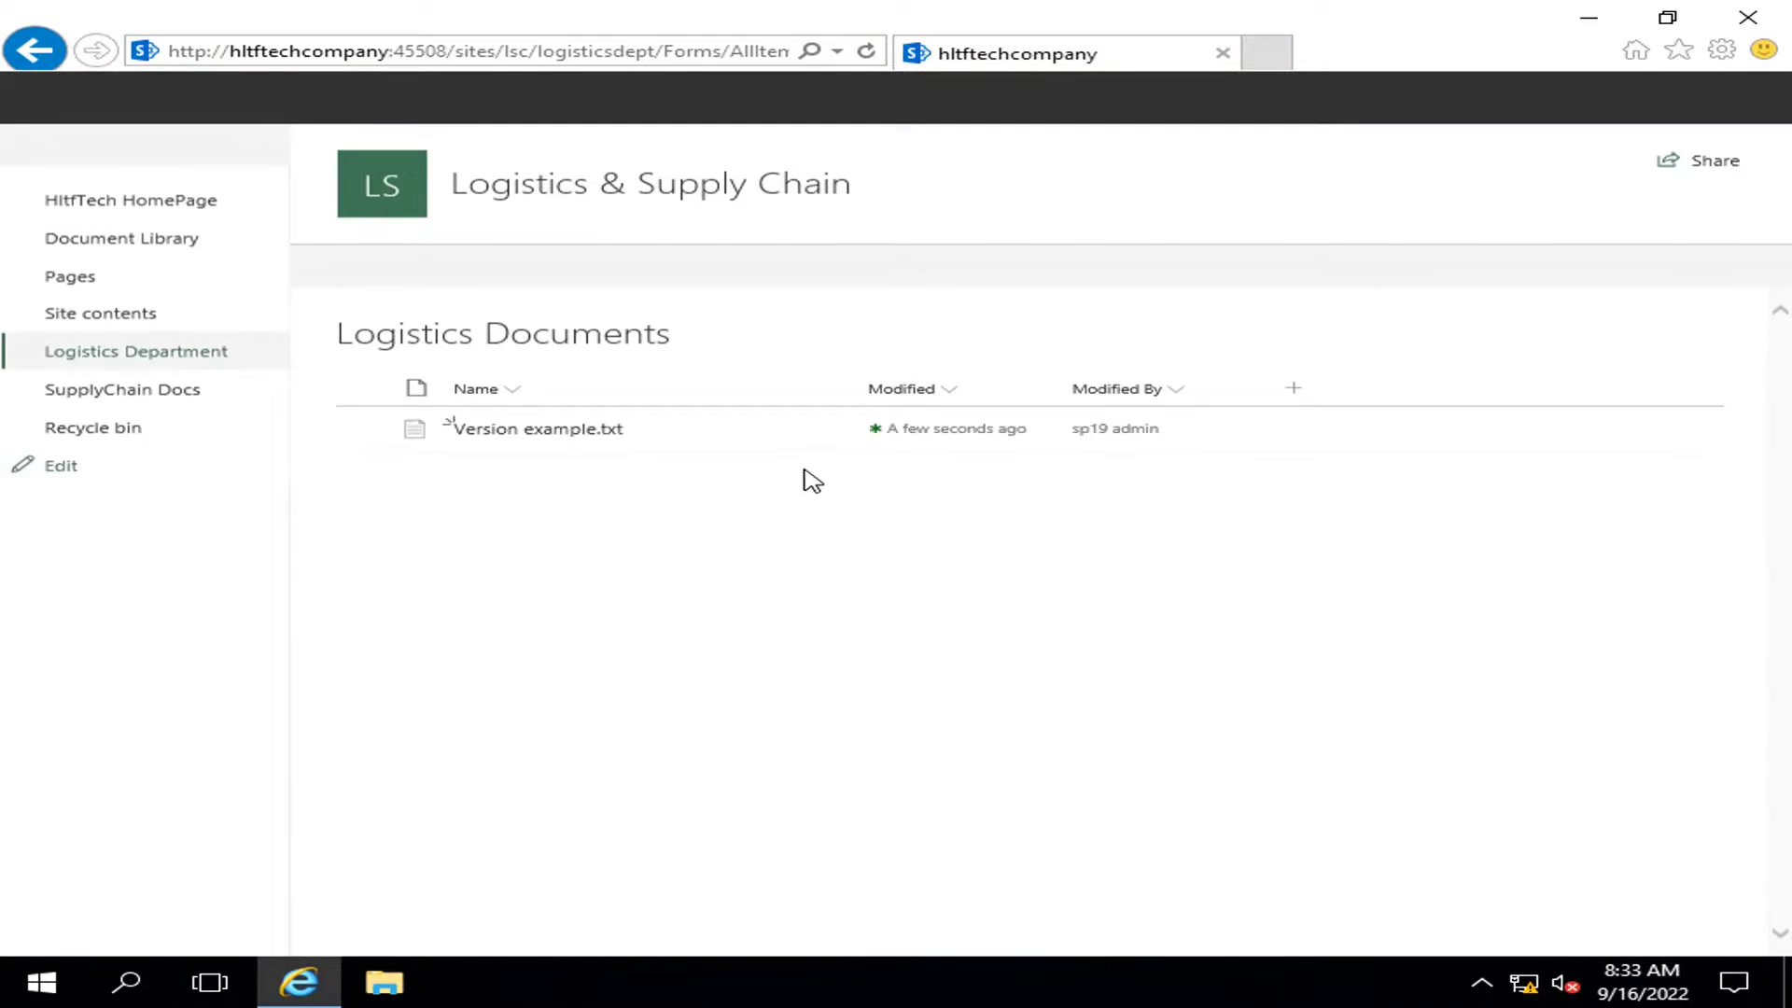
- Examine the version history of Version example.txt and the actions offered for versions 2.0 and 1.0
{"action": "left_click", "coordinate": [825, 436]}
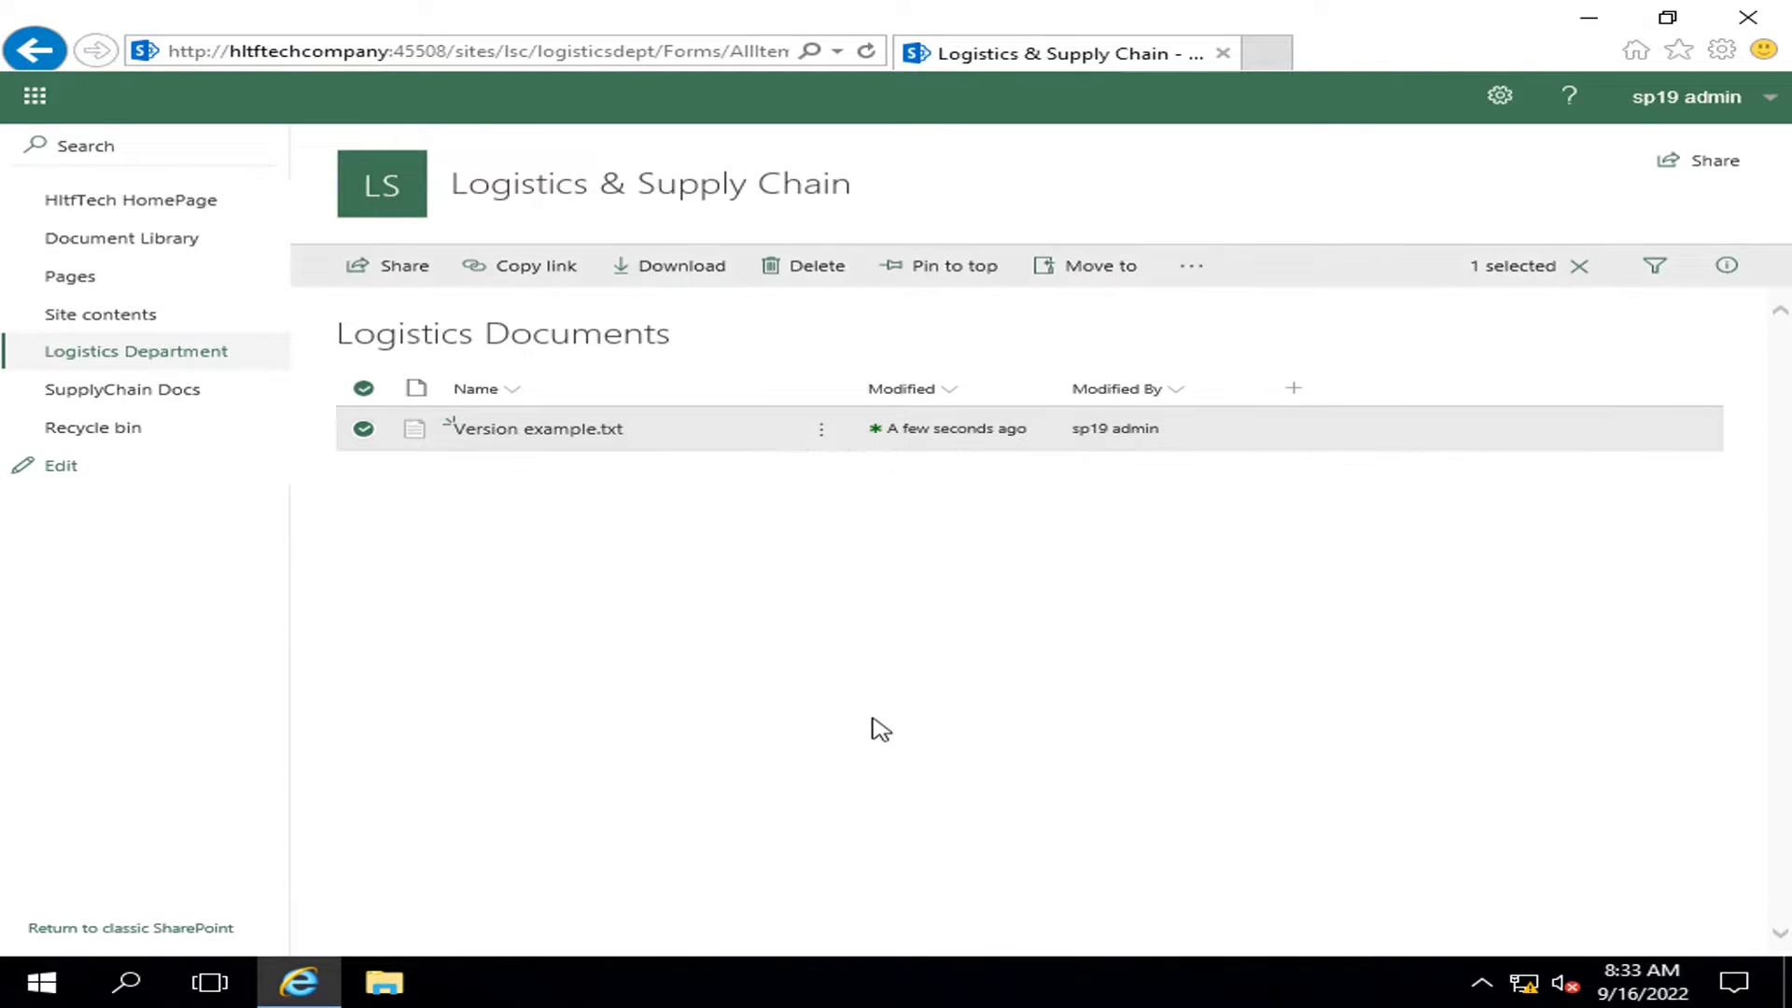
{"action": "left_click", "coordinate": [875, 780]}
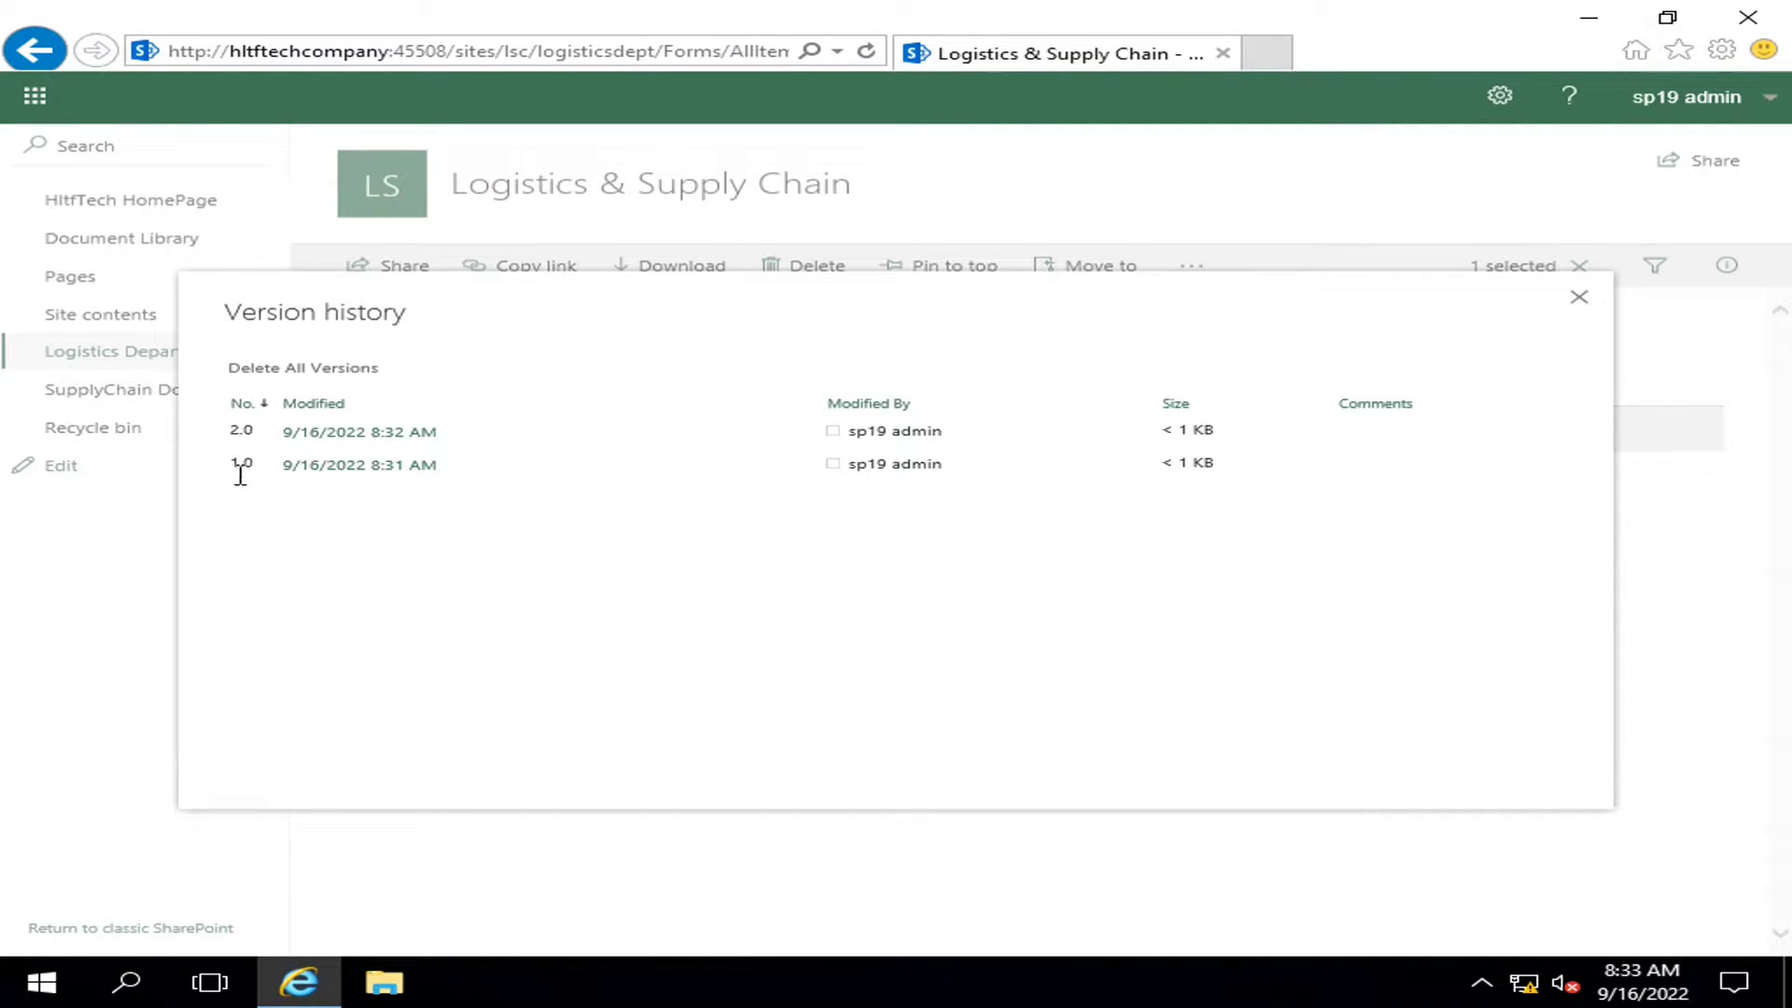
{"action": "left_click", "coordinate": [467, 470]}
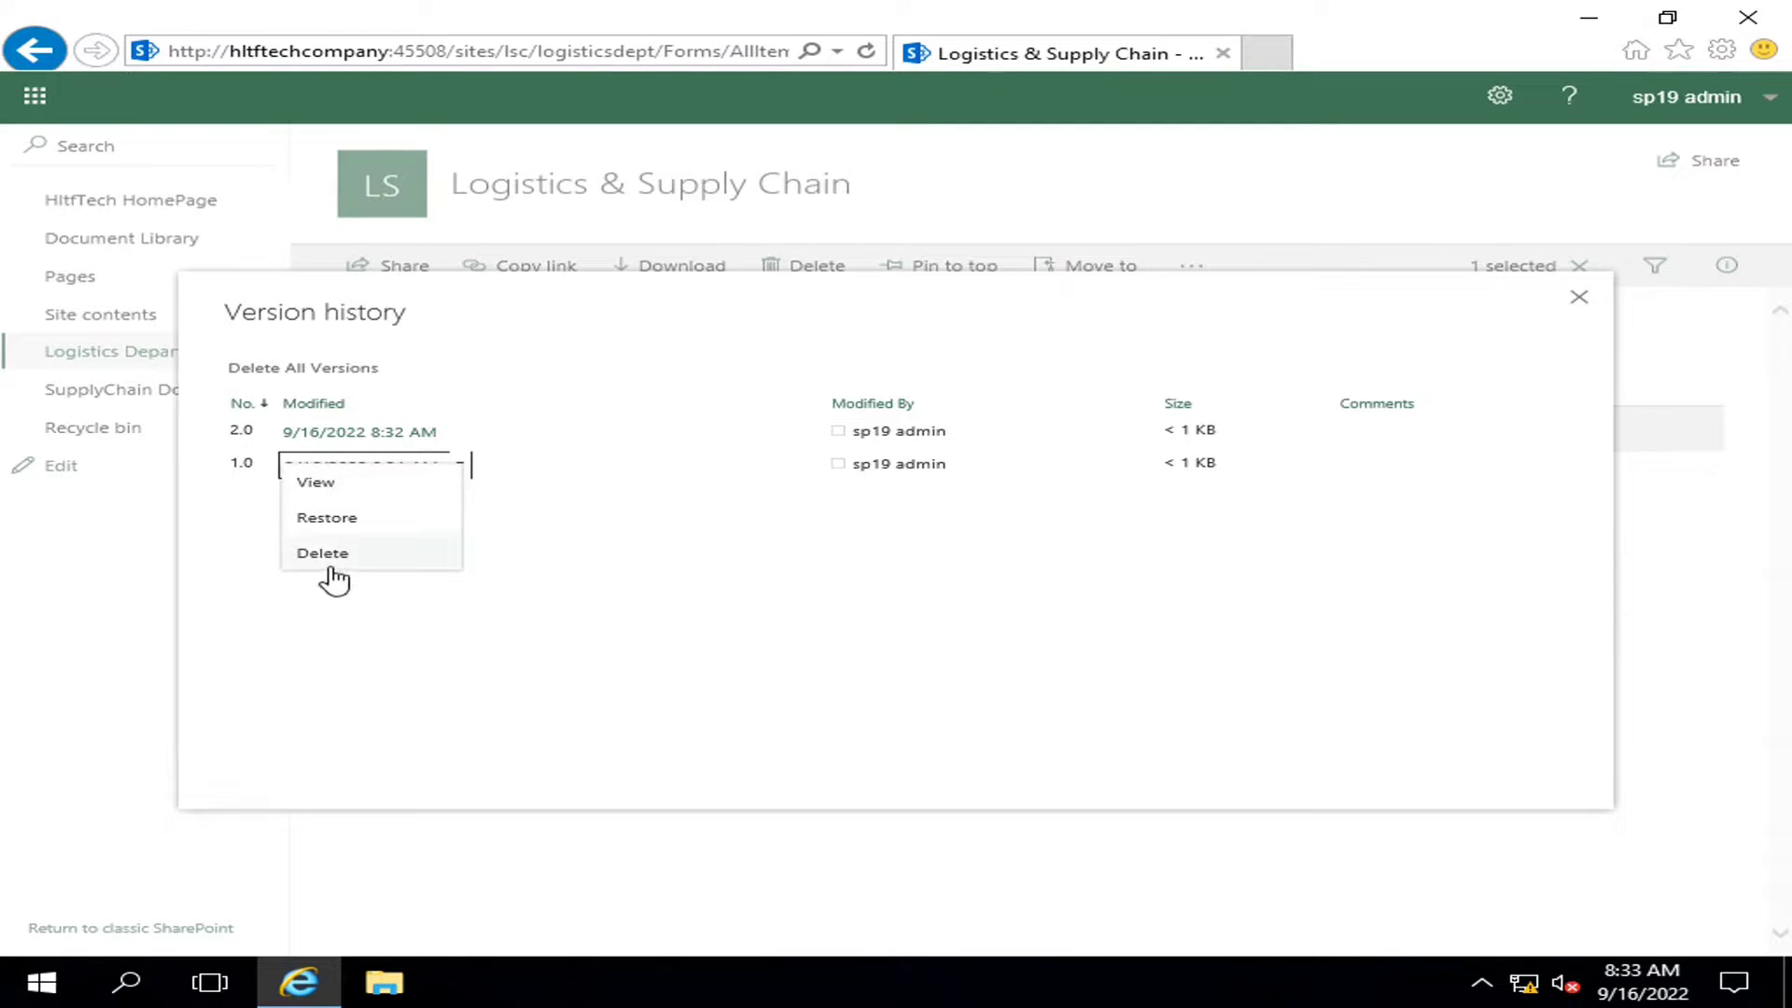
{"action": "left_click", "coordinate": [468, 581]}
{"action": "left_click", "coordinate": [461, 437]}
{"action": "left_click", "coordinate": [385, 593]}
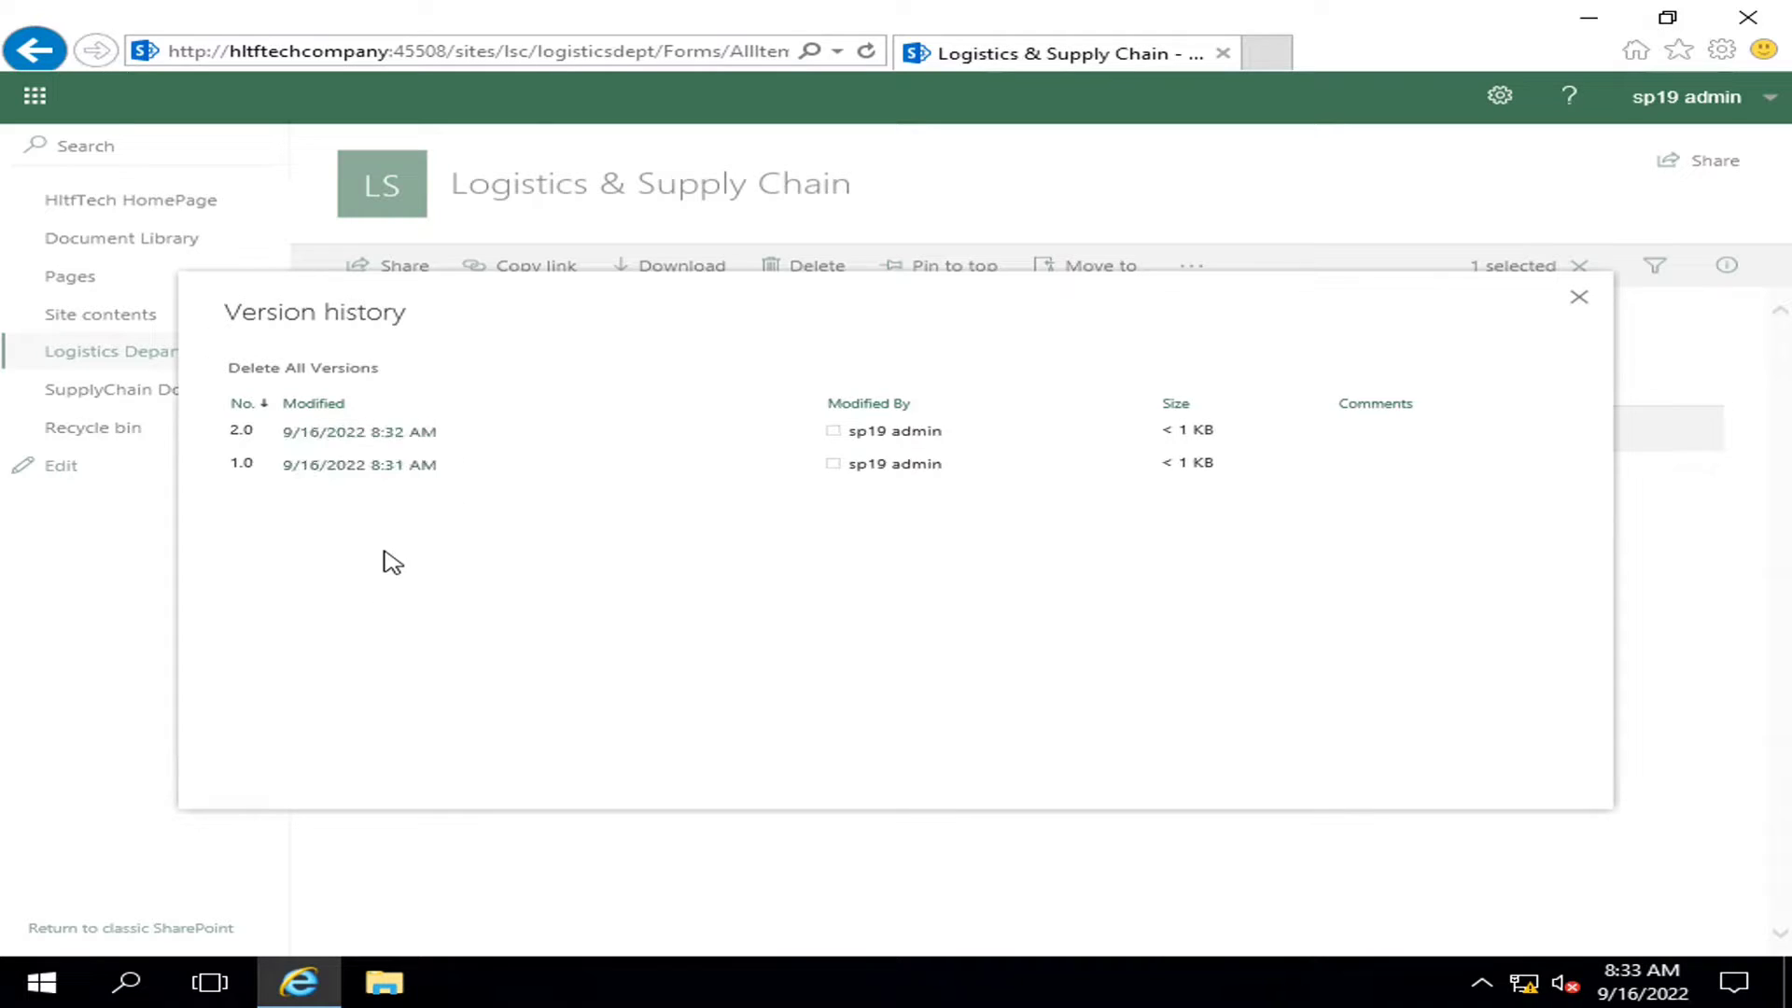
{"action": "left_click", "coordinate": [460, 464]}
{"action": "left_click", "coordinate": [947, 765]}
{"action": "left_click", "coordinate": [1579, 296]}
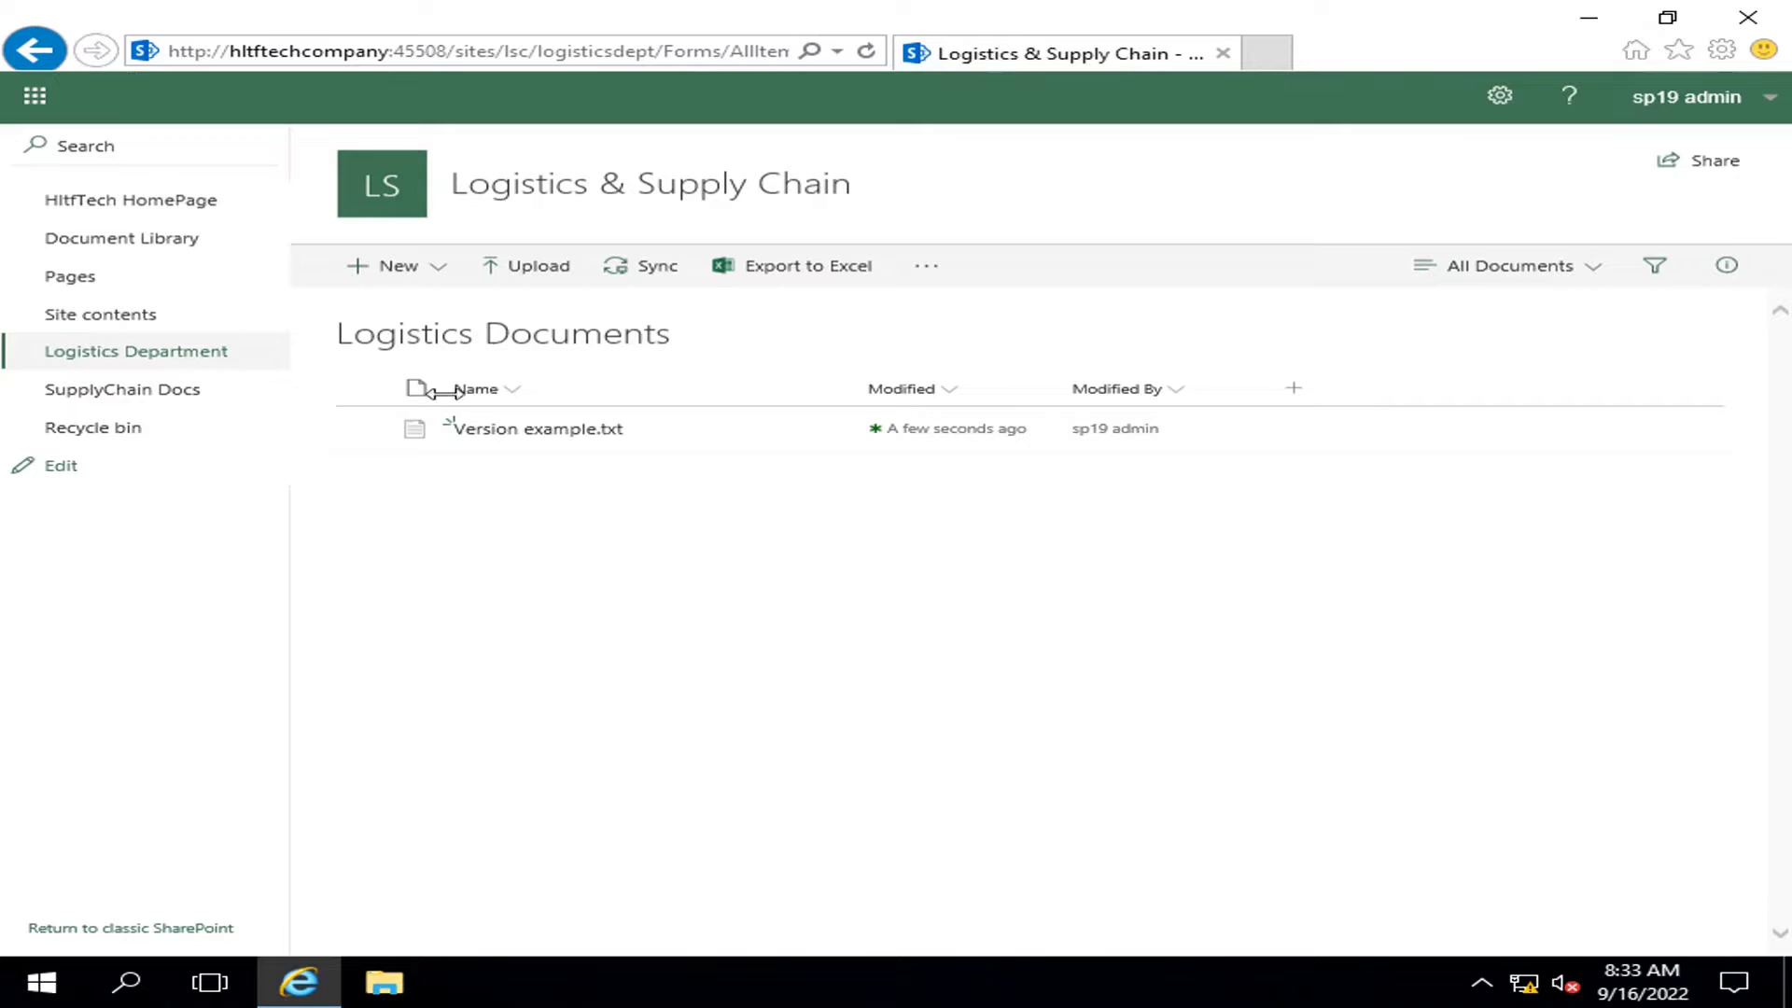
- Open the versioning settings of the Logistics Documents library and review the available options
{"action": "left_click", "coordinate": [1500, 97]}
{"action": "left_click", "coordinate": [1429, 276]}
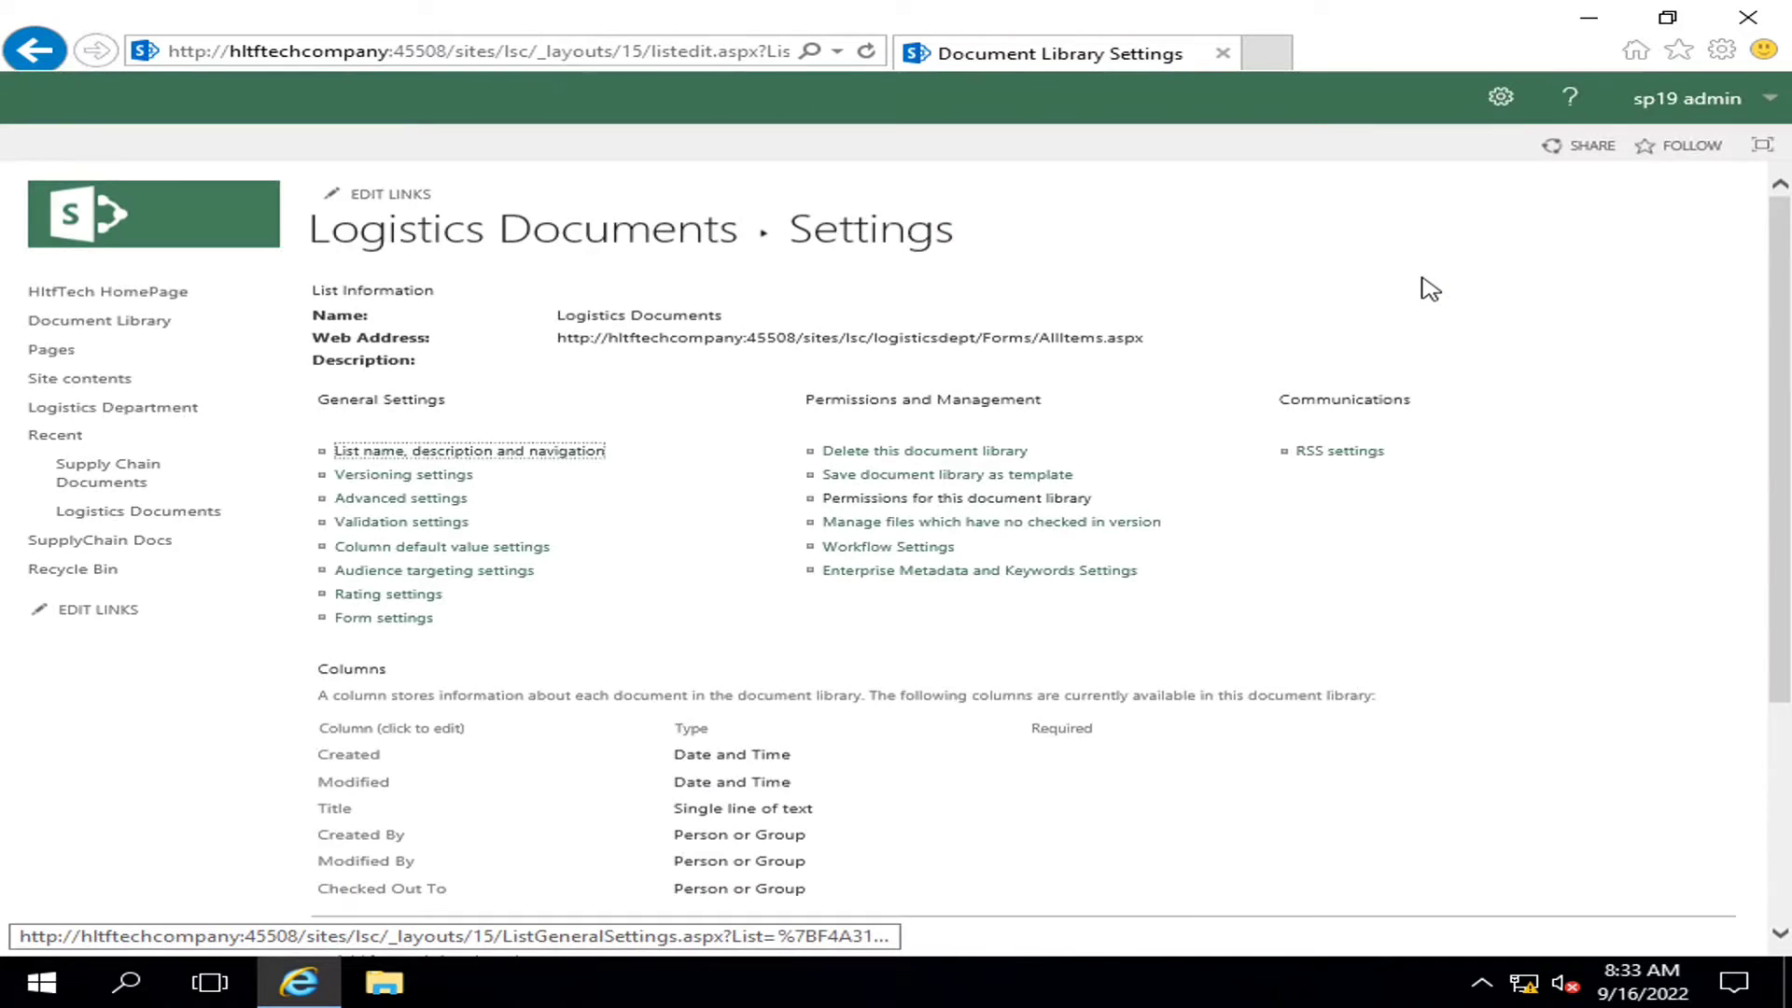
{"action": "left_click", "coordinate": [436, 484]}
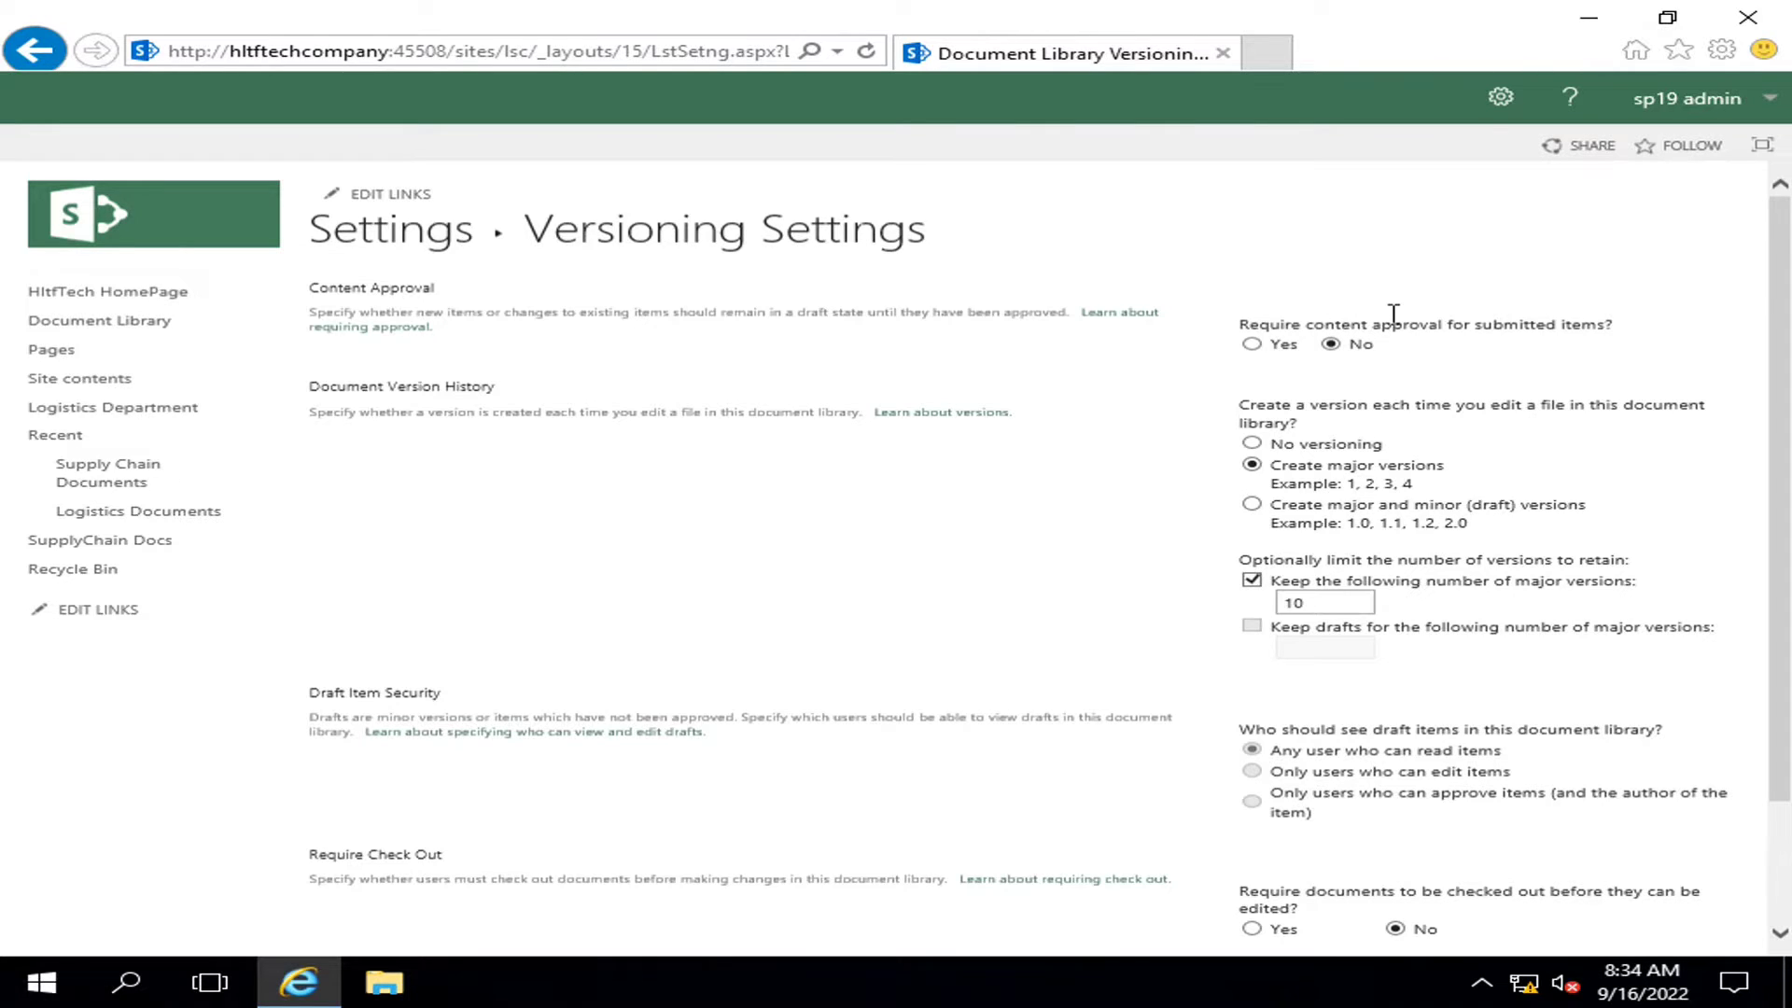
{"action": "scroll", "coordinate": [1397, 322], "scroll_direction": "down", "scroll_amount": 3}
{"action": "scroll", "coordinate": [1397, 322], "scroll_direction": "up", "scroll_amount": 2}
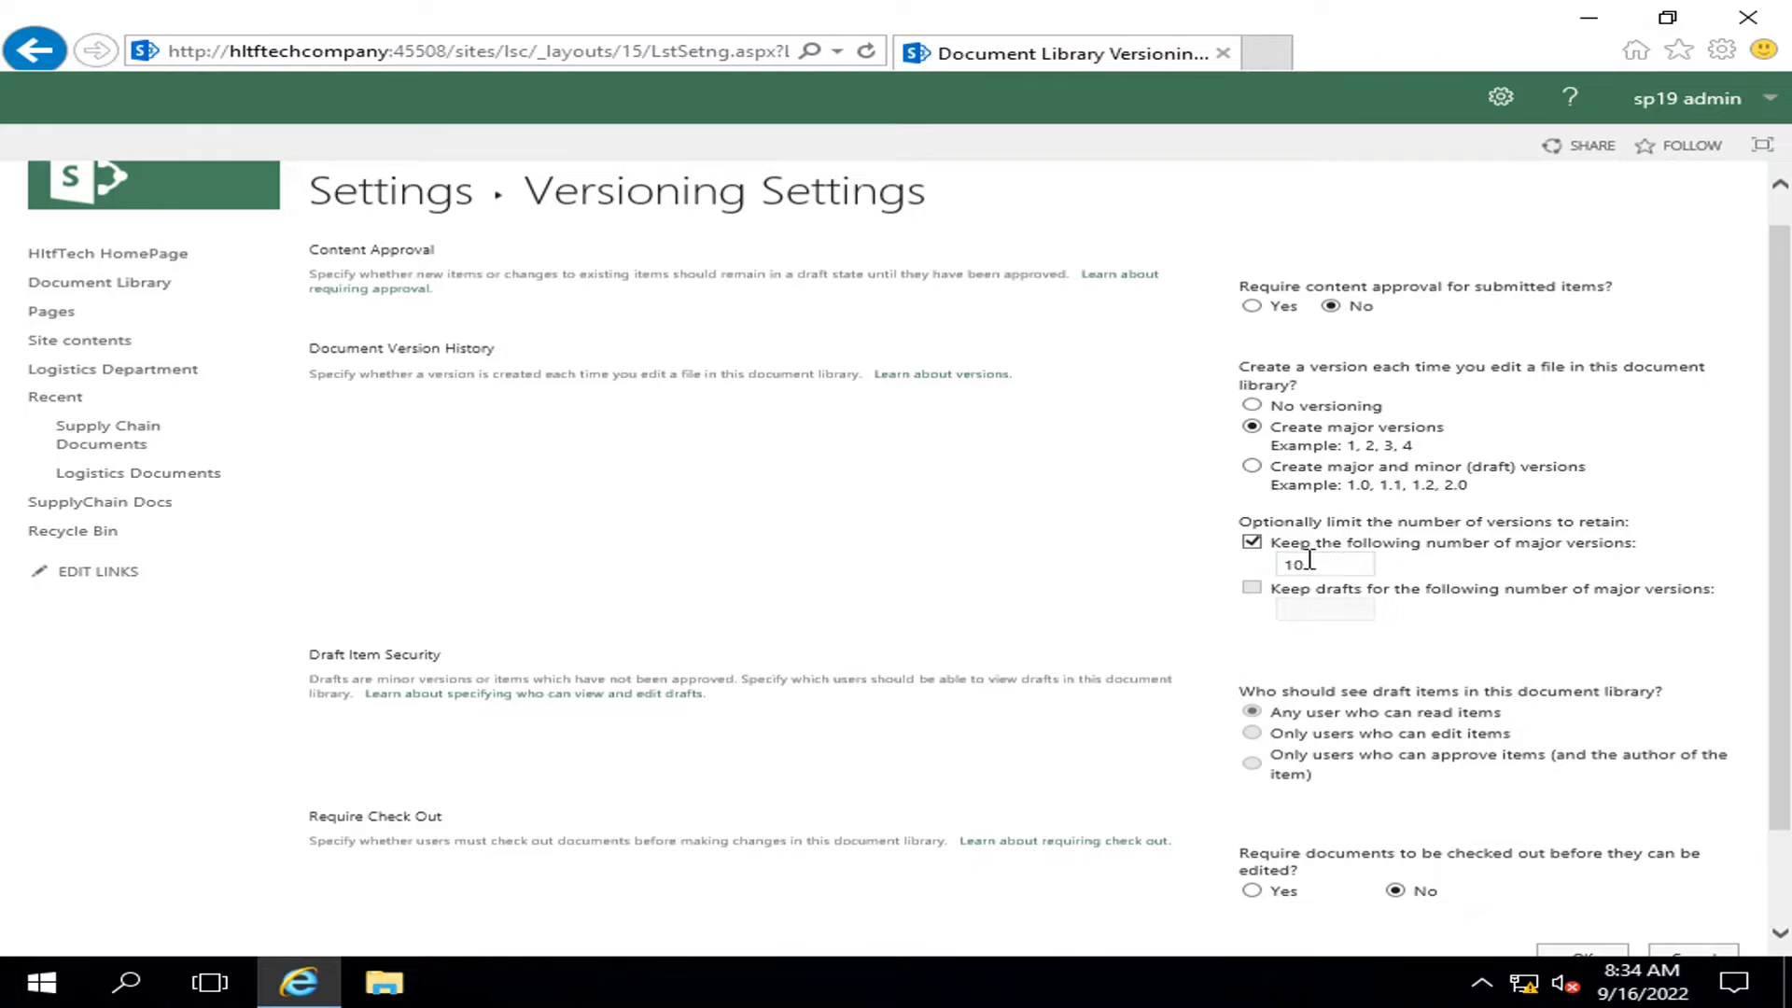
- Set the number of major versions to keep to 3
{"action": "left_click_drag", "start_coordinate": [1319, 565], "coordinate": [1241, 566]}
{"action": "type", "text": "100"}
{"action": "key", "text": "BackSpace"}
{"action": "key", "text": "BackSpace"}
{"action": "left_click", "coordinate": [1528, 566]}
- Try the option to create major and minor (draft) versions, and return to creating major versions only
{"action": "left_click", "coordinate": [1253, 467]}
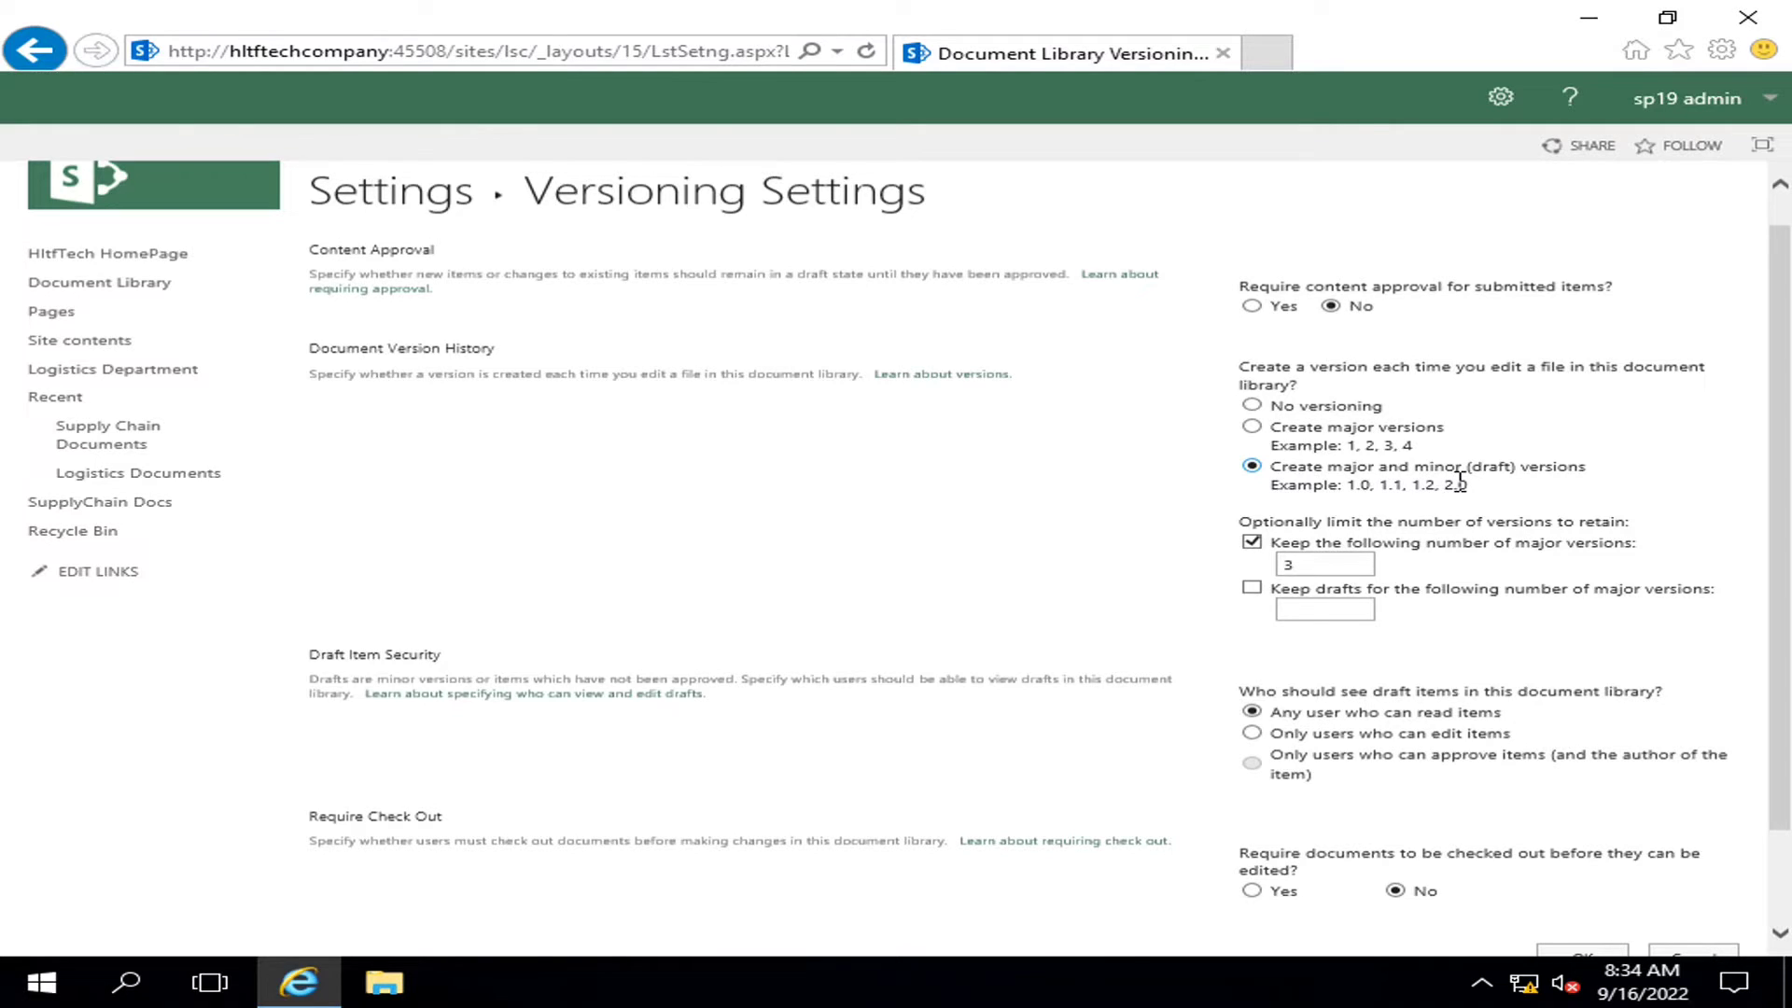
{"action": "left_click", "coordinate": [1252, 426]}
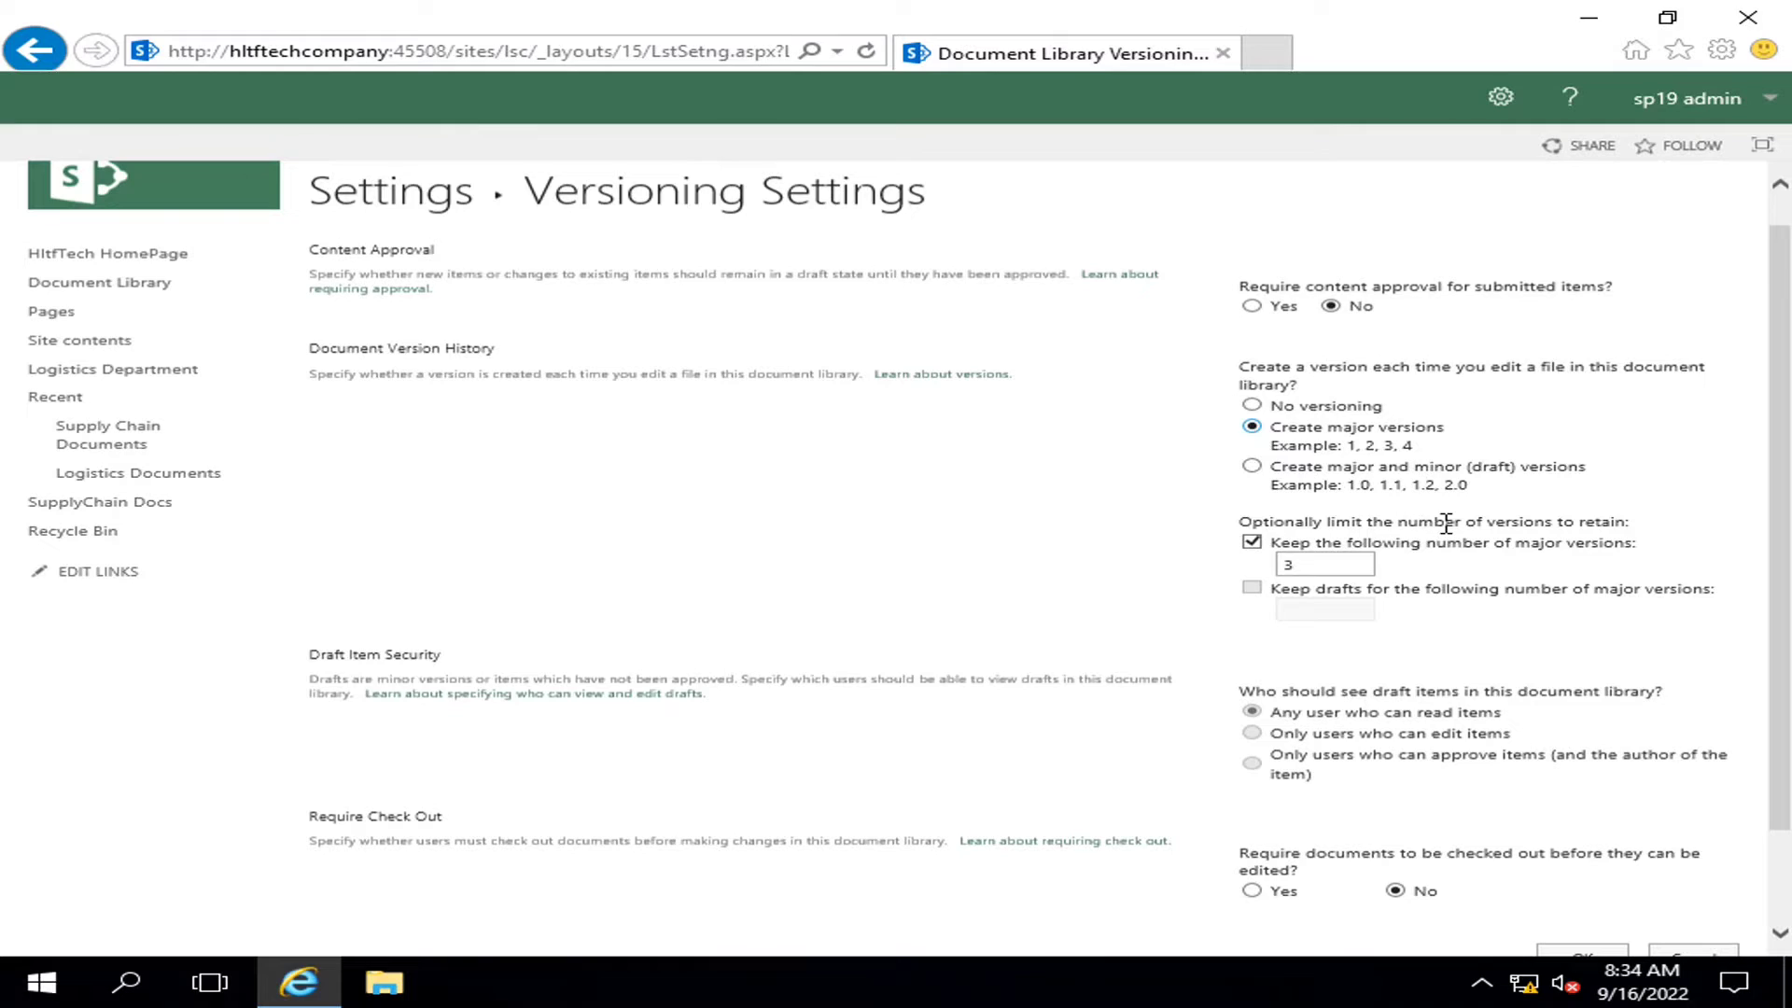
- Limit the retained major versions to 2, save the versioning settings, and return to the Logistics Documents library
{"action": "left_click_drag", "start_coordinate": [1304, 564], "coordinate": [1267, 570]}
{"action": "scroll", "coordinate": [1542, 532], "scroll_direction": "down", "scroll_amount": 2}
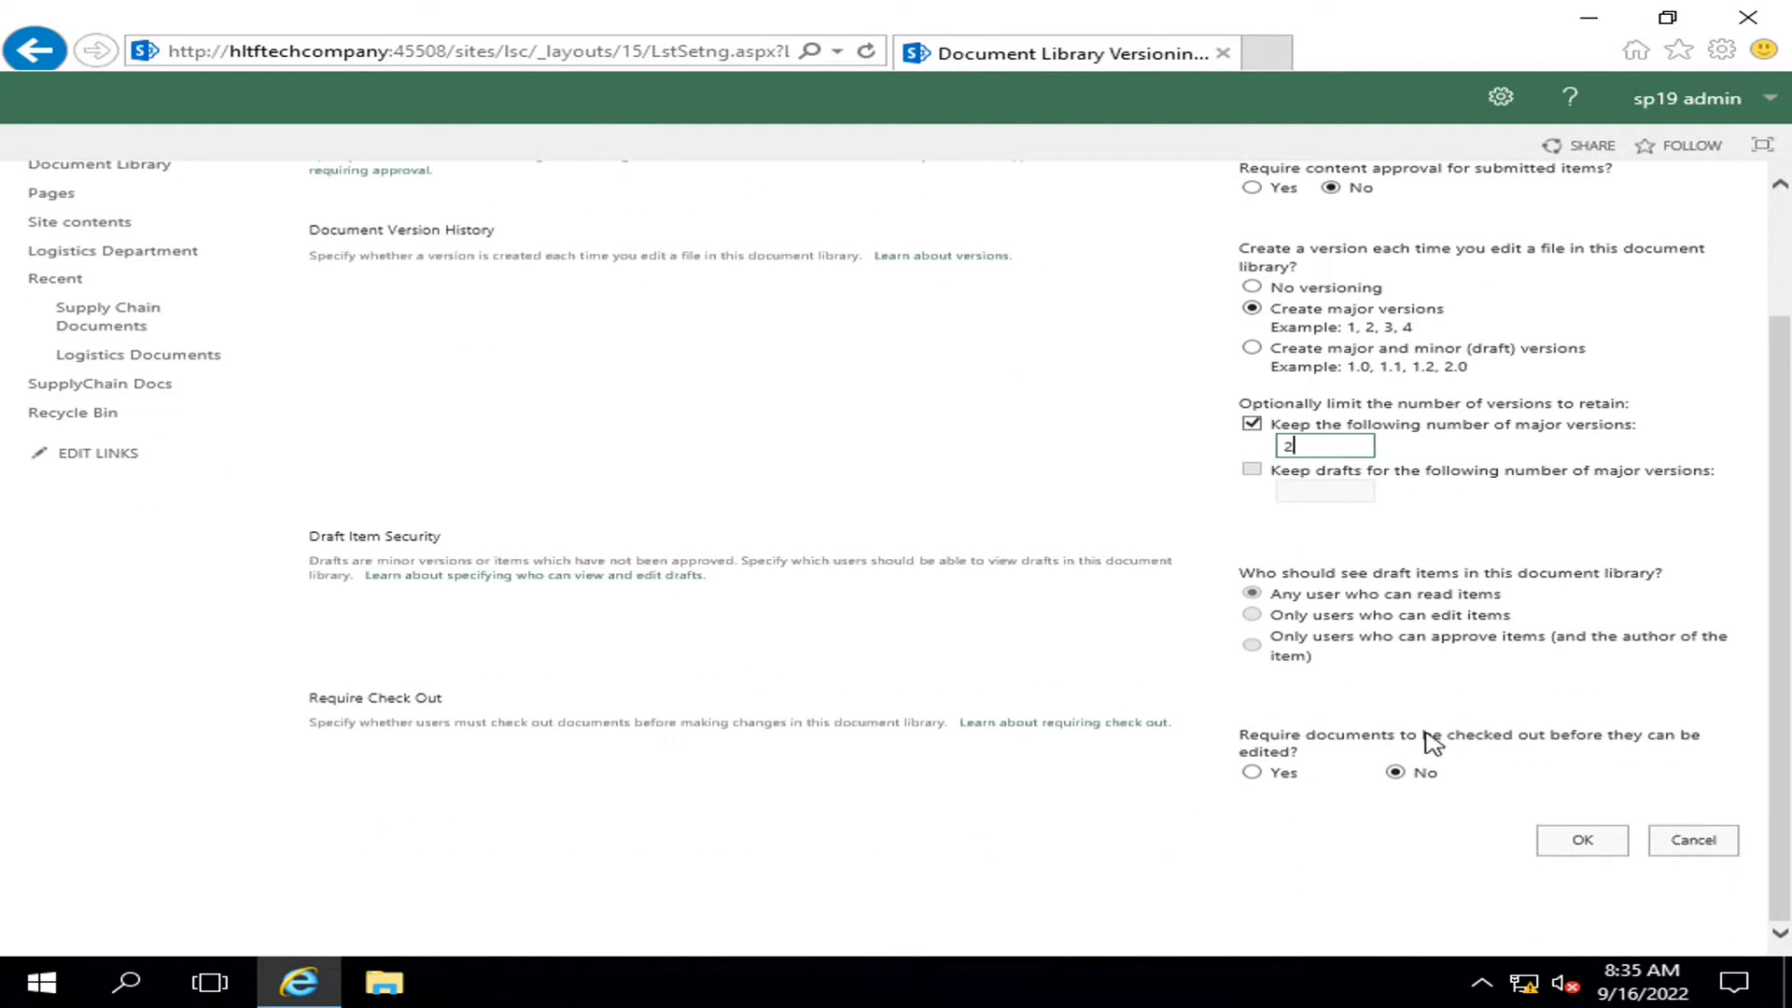
{"action": "left_click", "coordinate": [1586, 846]}
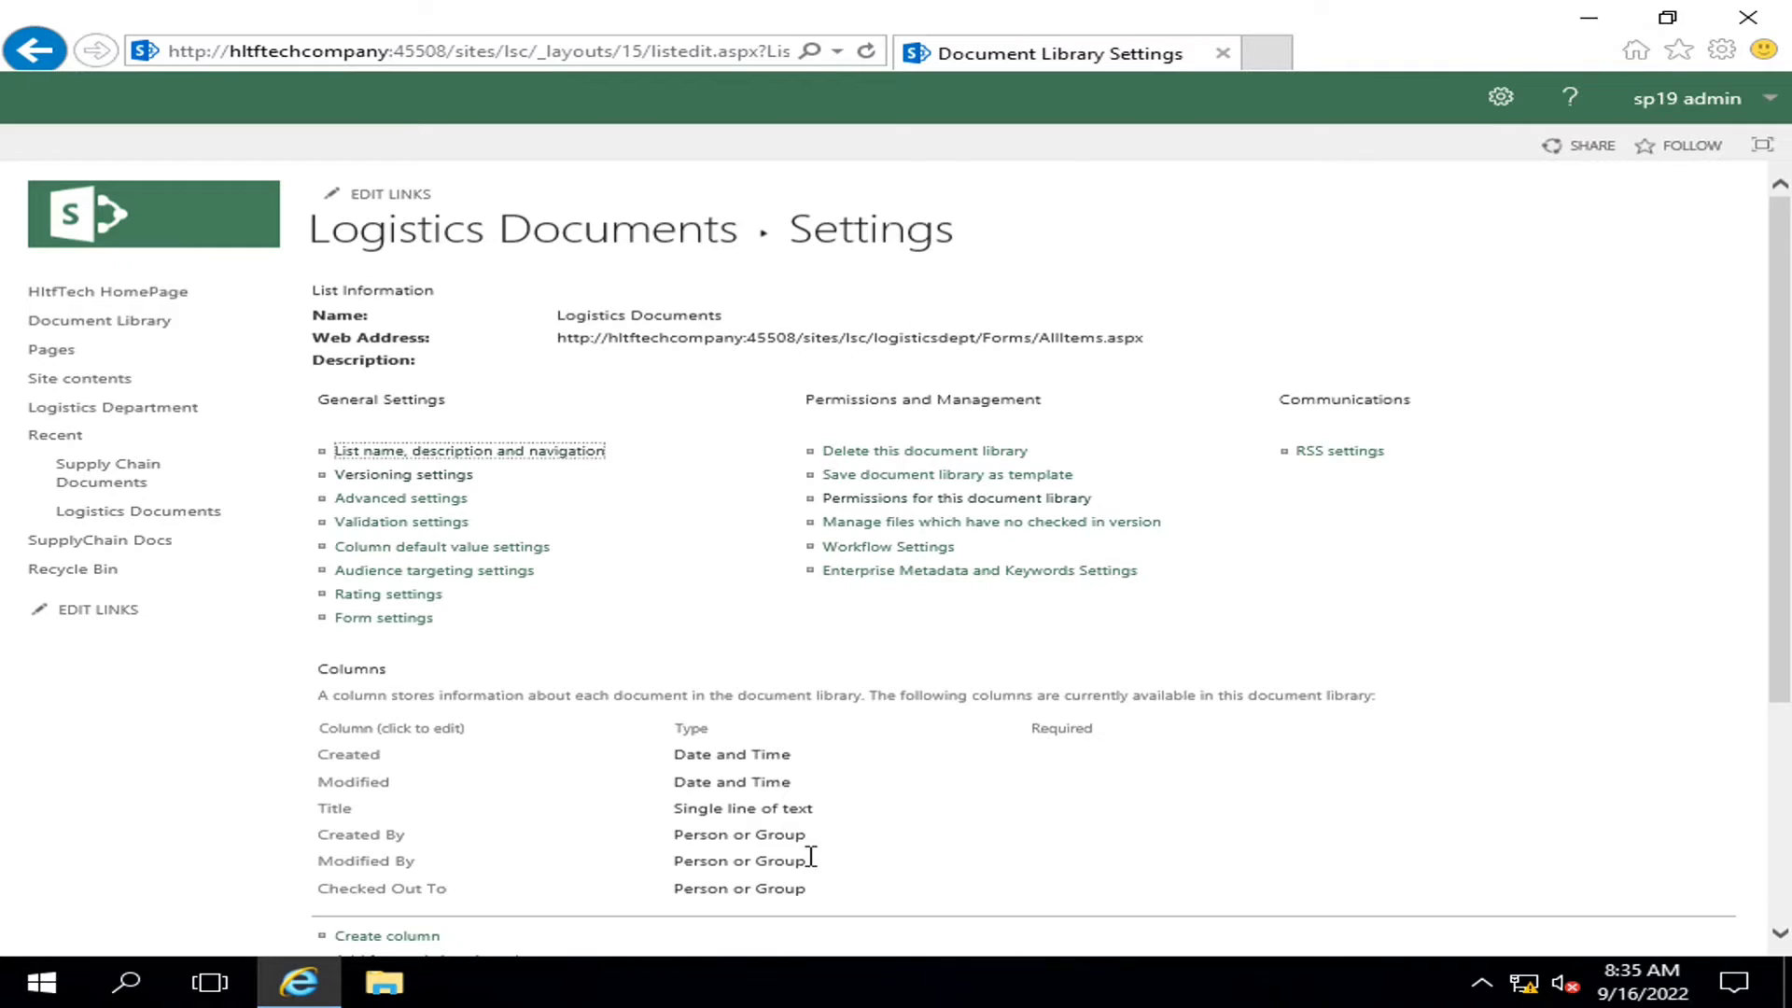
{"action": "left_click", "coordinate": [397, 235]}
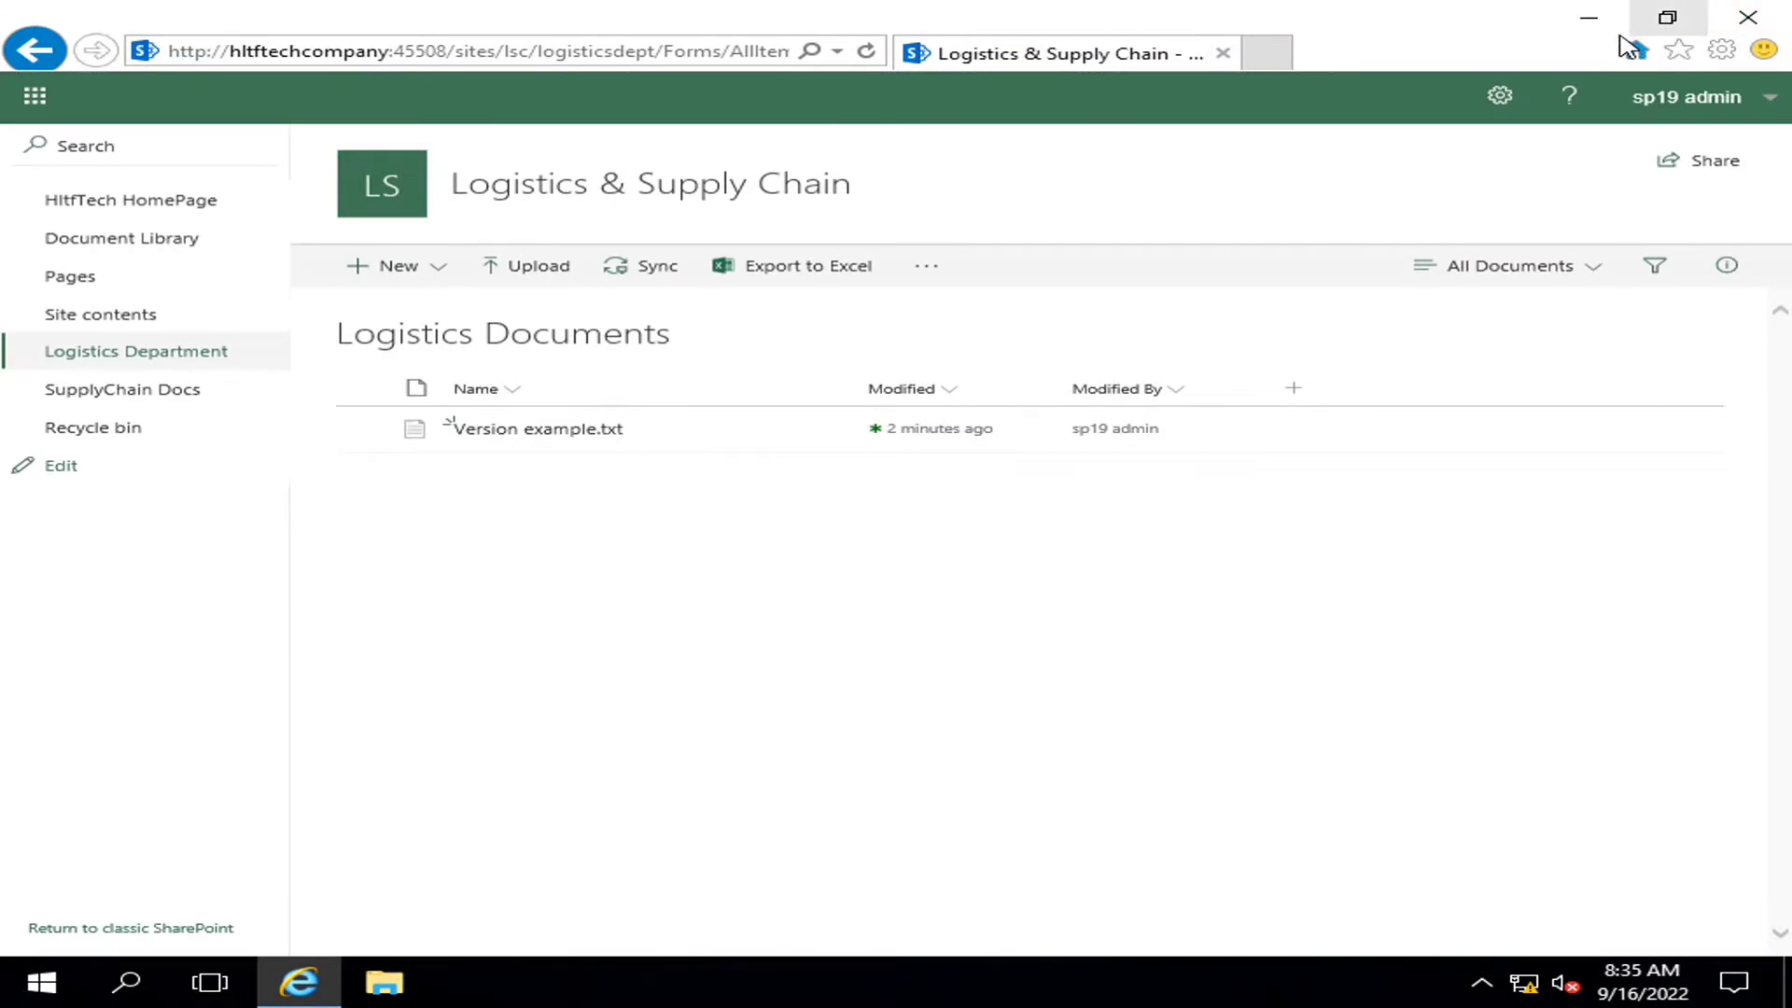
- Switch to the desktop, add the line "version 3" to the Version example text file in Notepad, save it and close it
{"action": "left_click", "coordinate": [1589, 18]}
{"action": "double_click", "coordinate": [490, 596]}
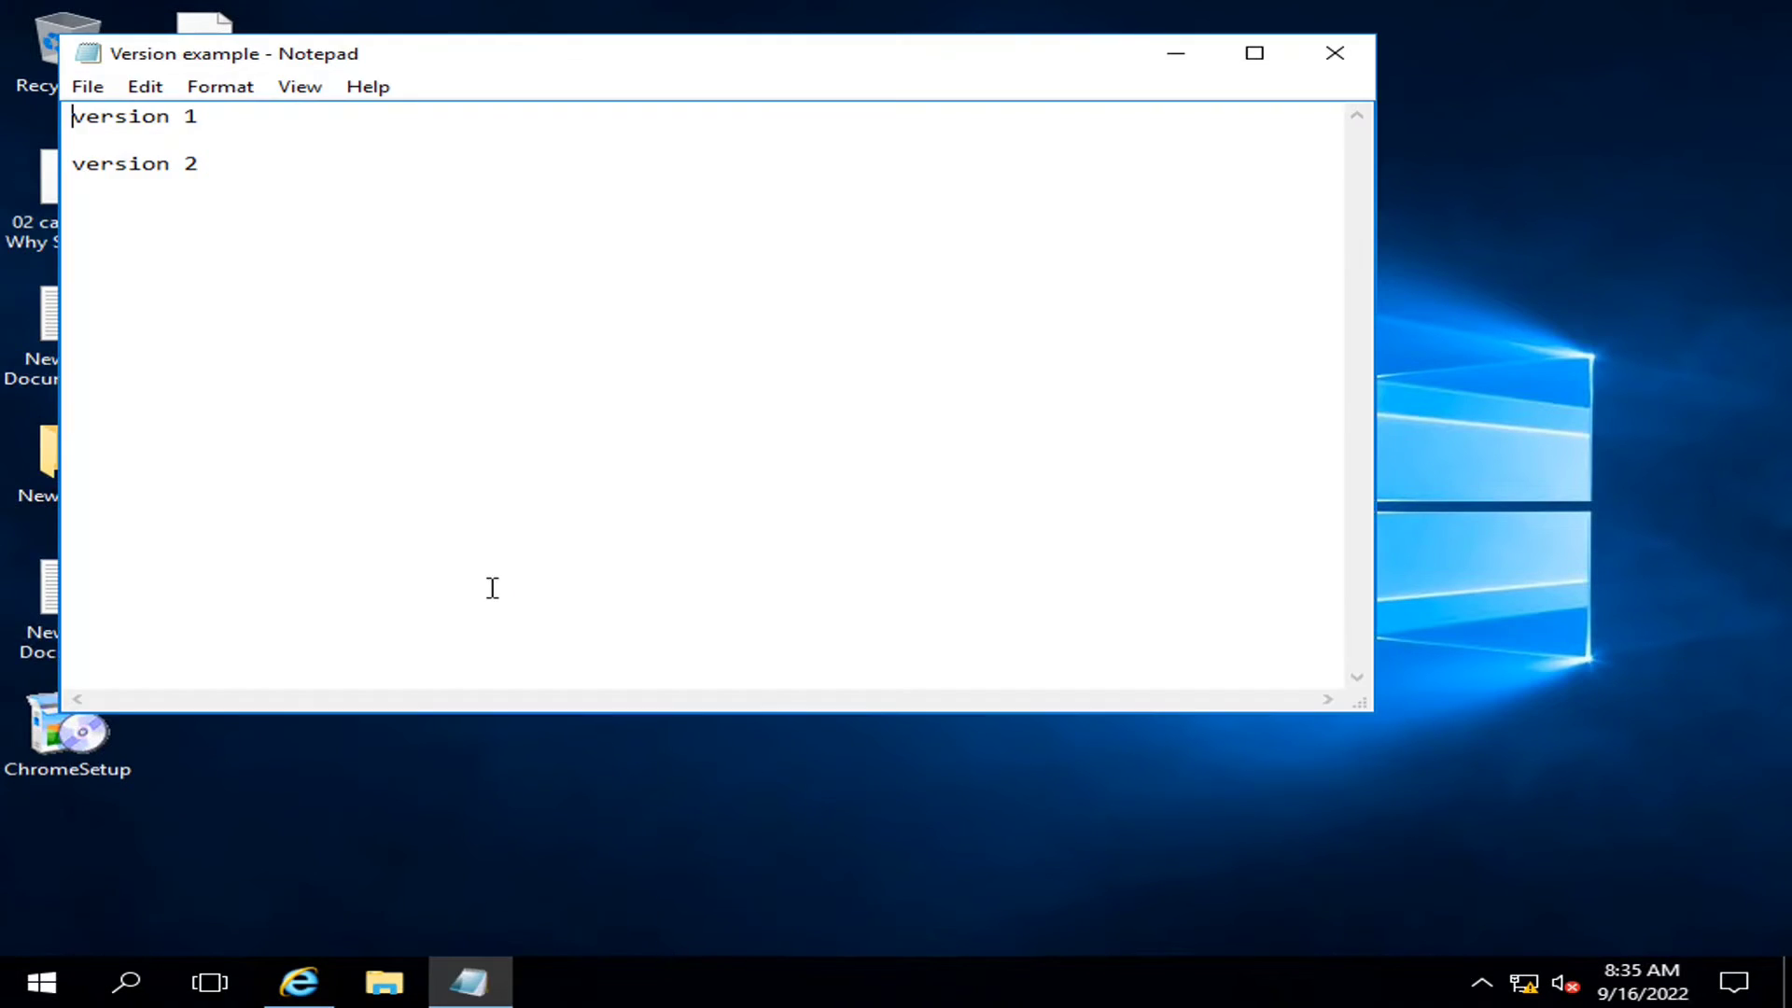
{"action": "left_click", "coordinate": [297, 171]}
{"action": "left_click", "coordinate": [1335, 67]}
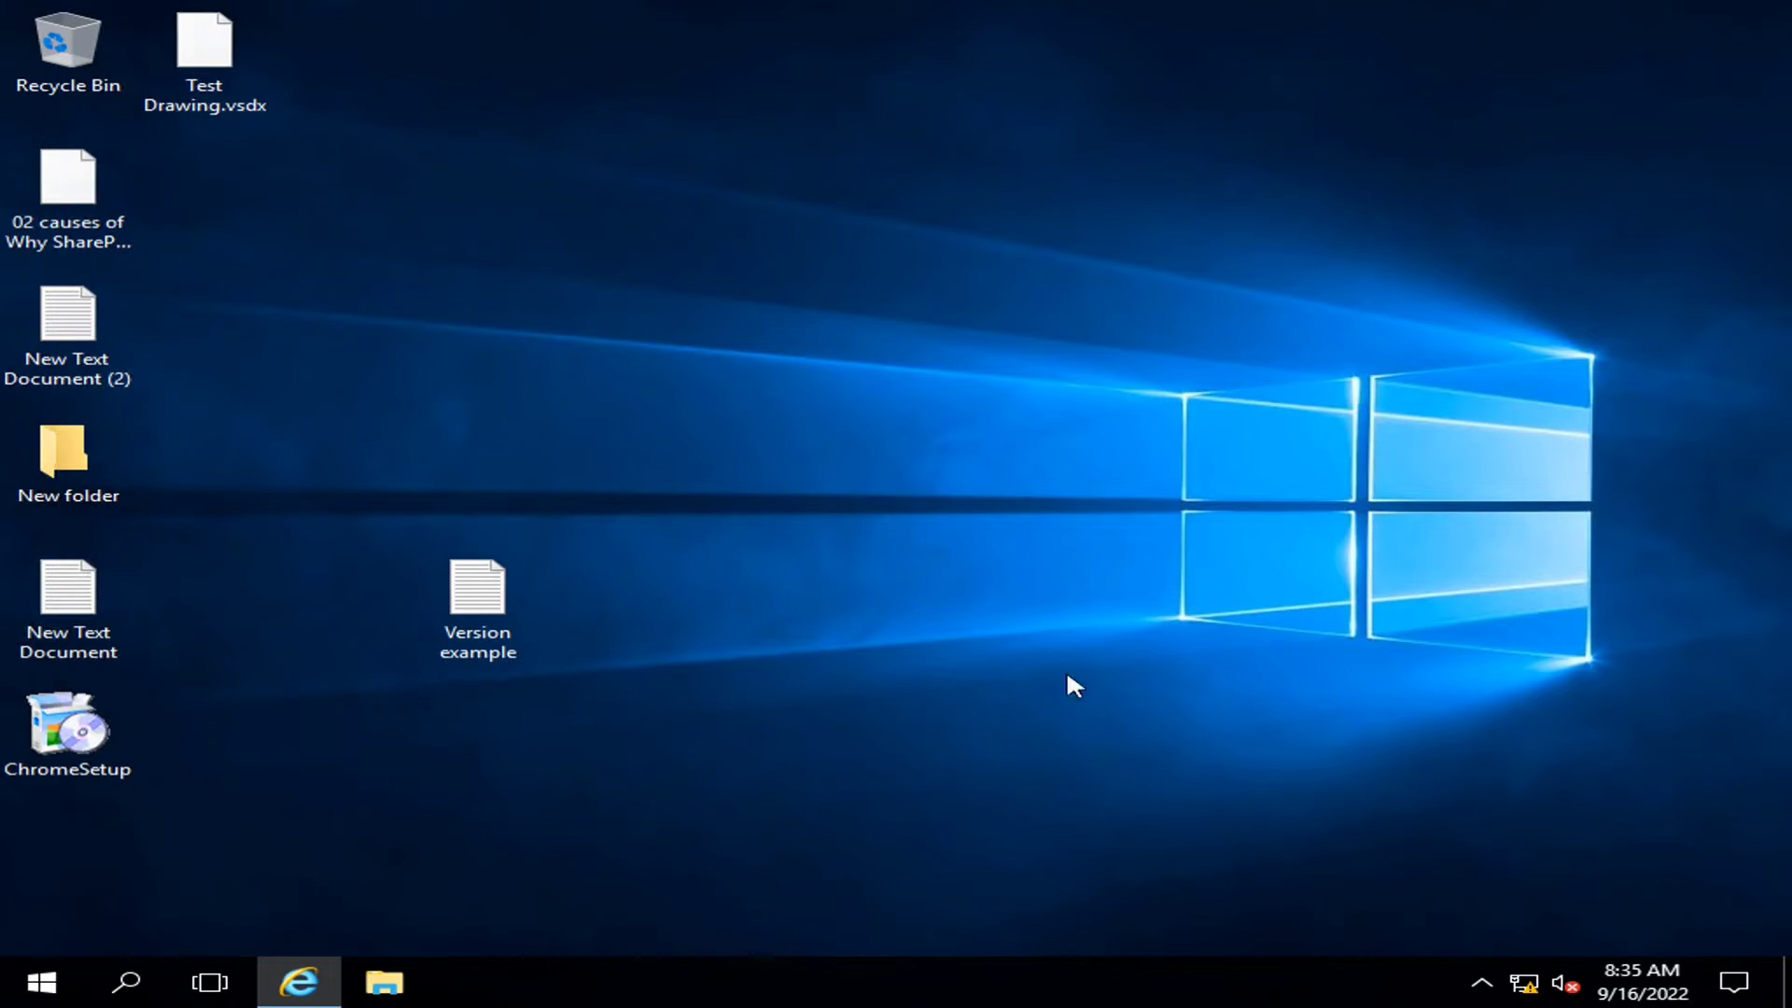
- Return to the browser, upload the edited Version example file to Logistics Documents, replacing the existing copy, and reload the library page
{"action": "left_click", "coordinate": [317, 982]}
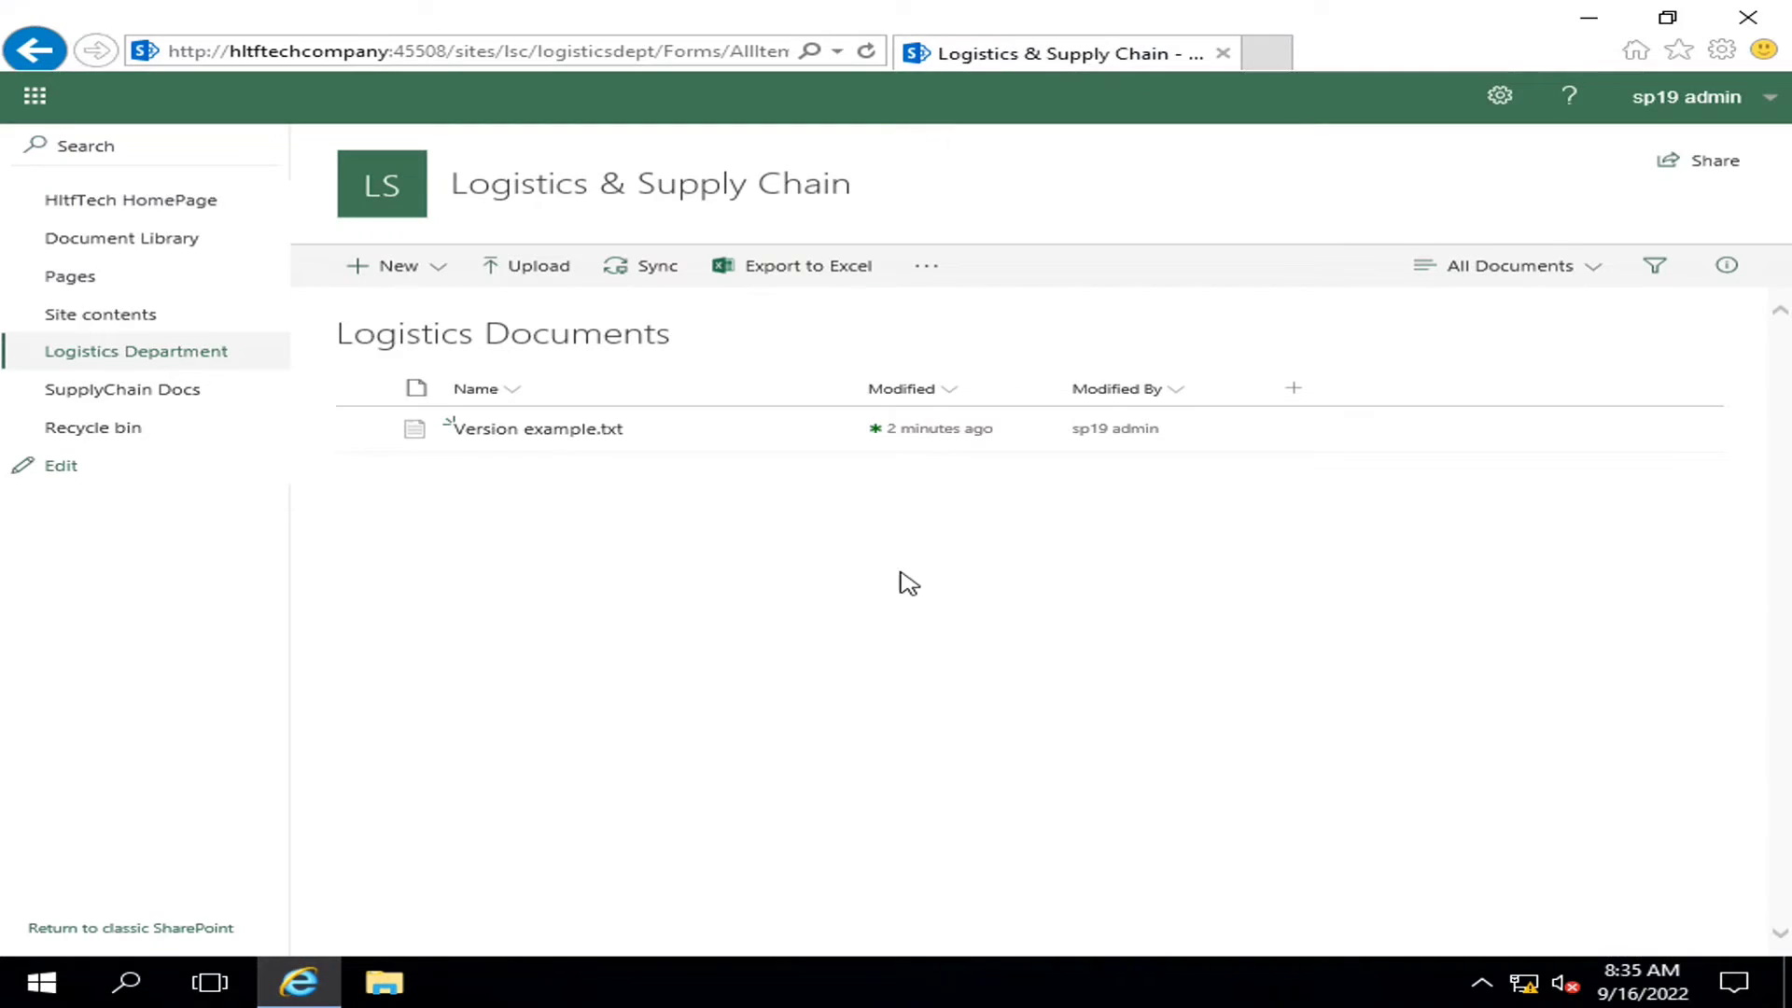
{"action": "left_click", "coordinate": [495, 269]}
{"action": "left_click", "coordinate": [436, 347]}
{"action": "left_click", "coordinate": [746, 588]}
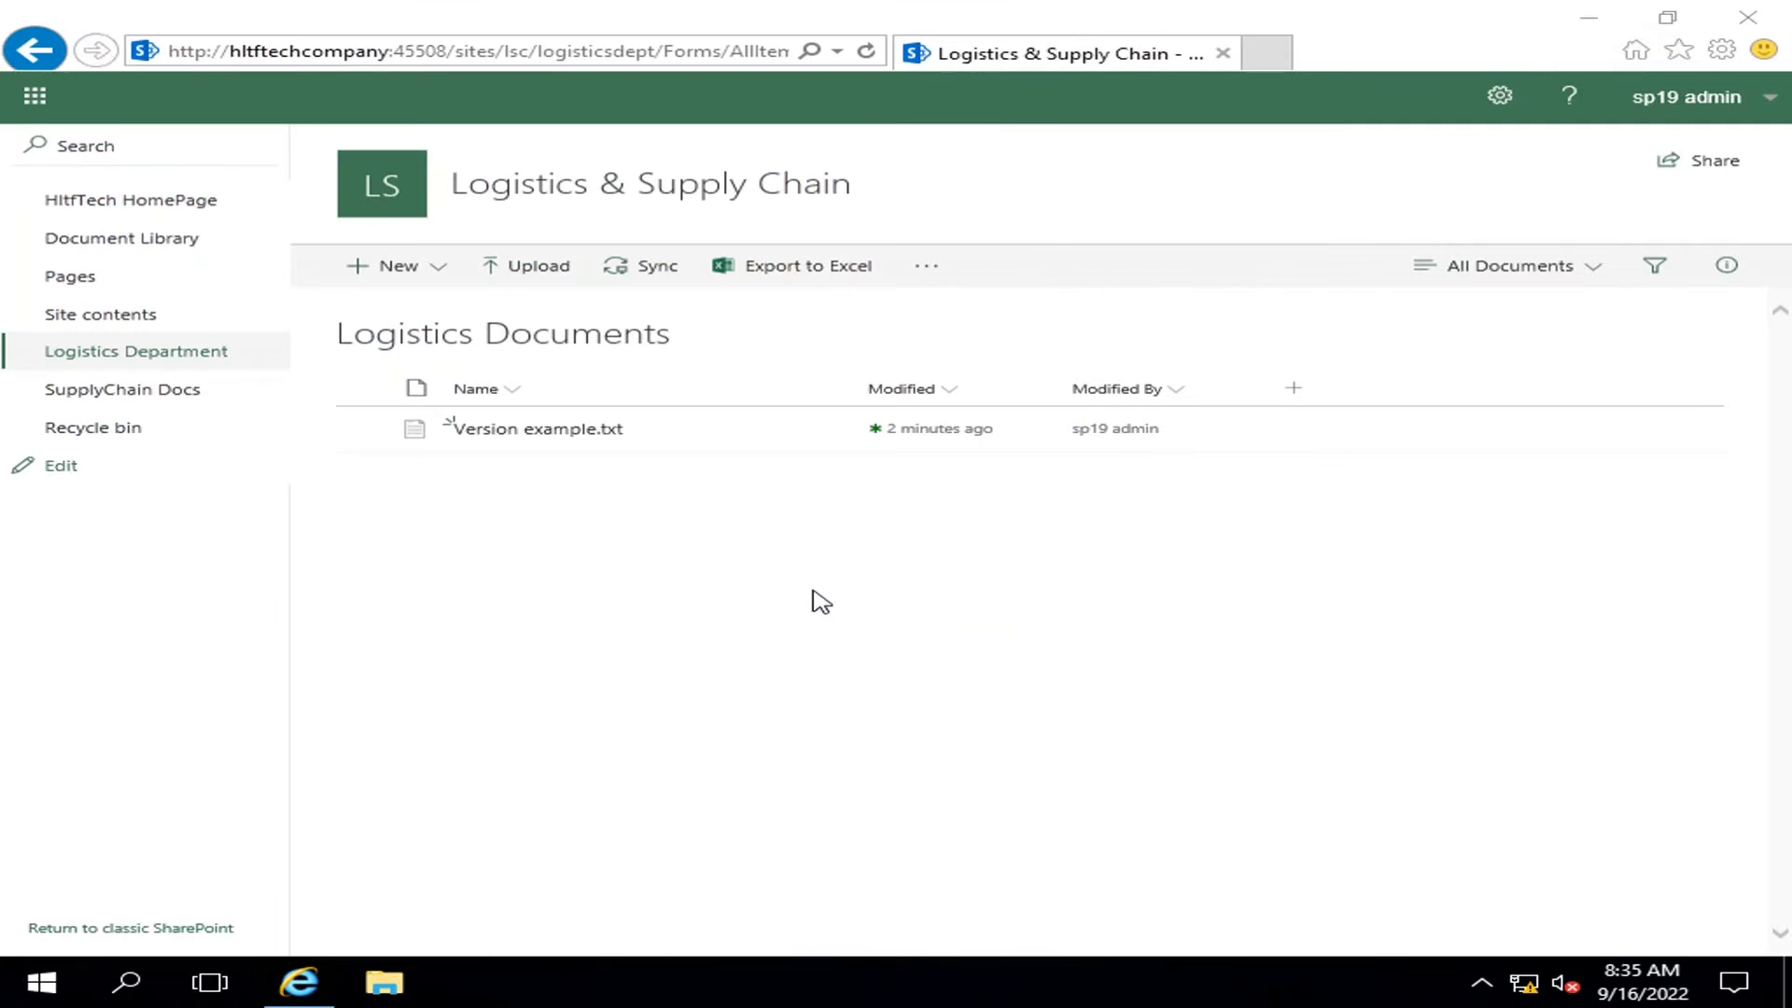
{"action": "left_click", "coordinate": [1464, 485]}
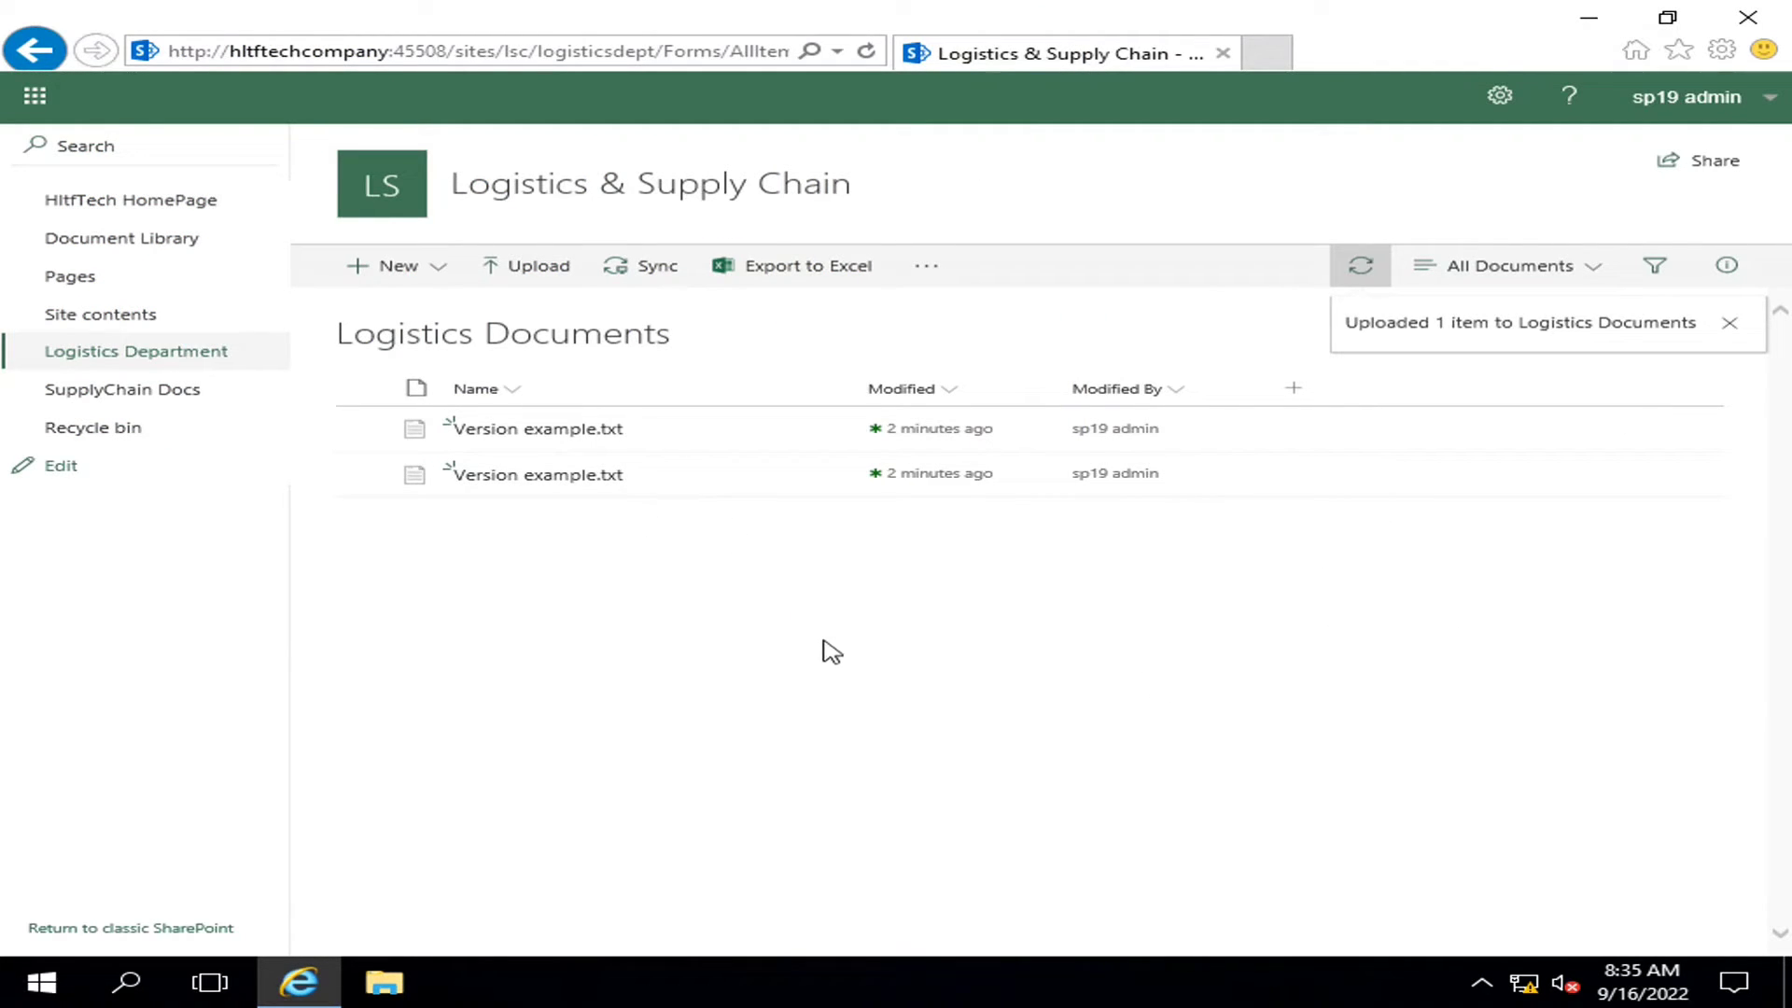
{"action": "left_click", "coordinate": [867, 54]}
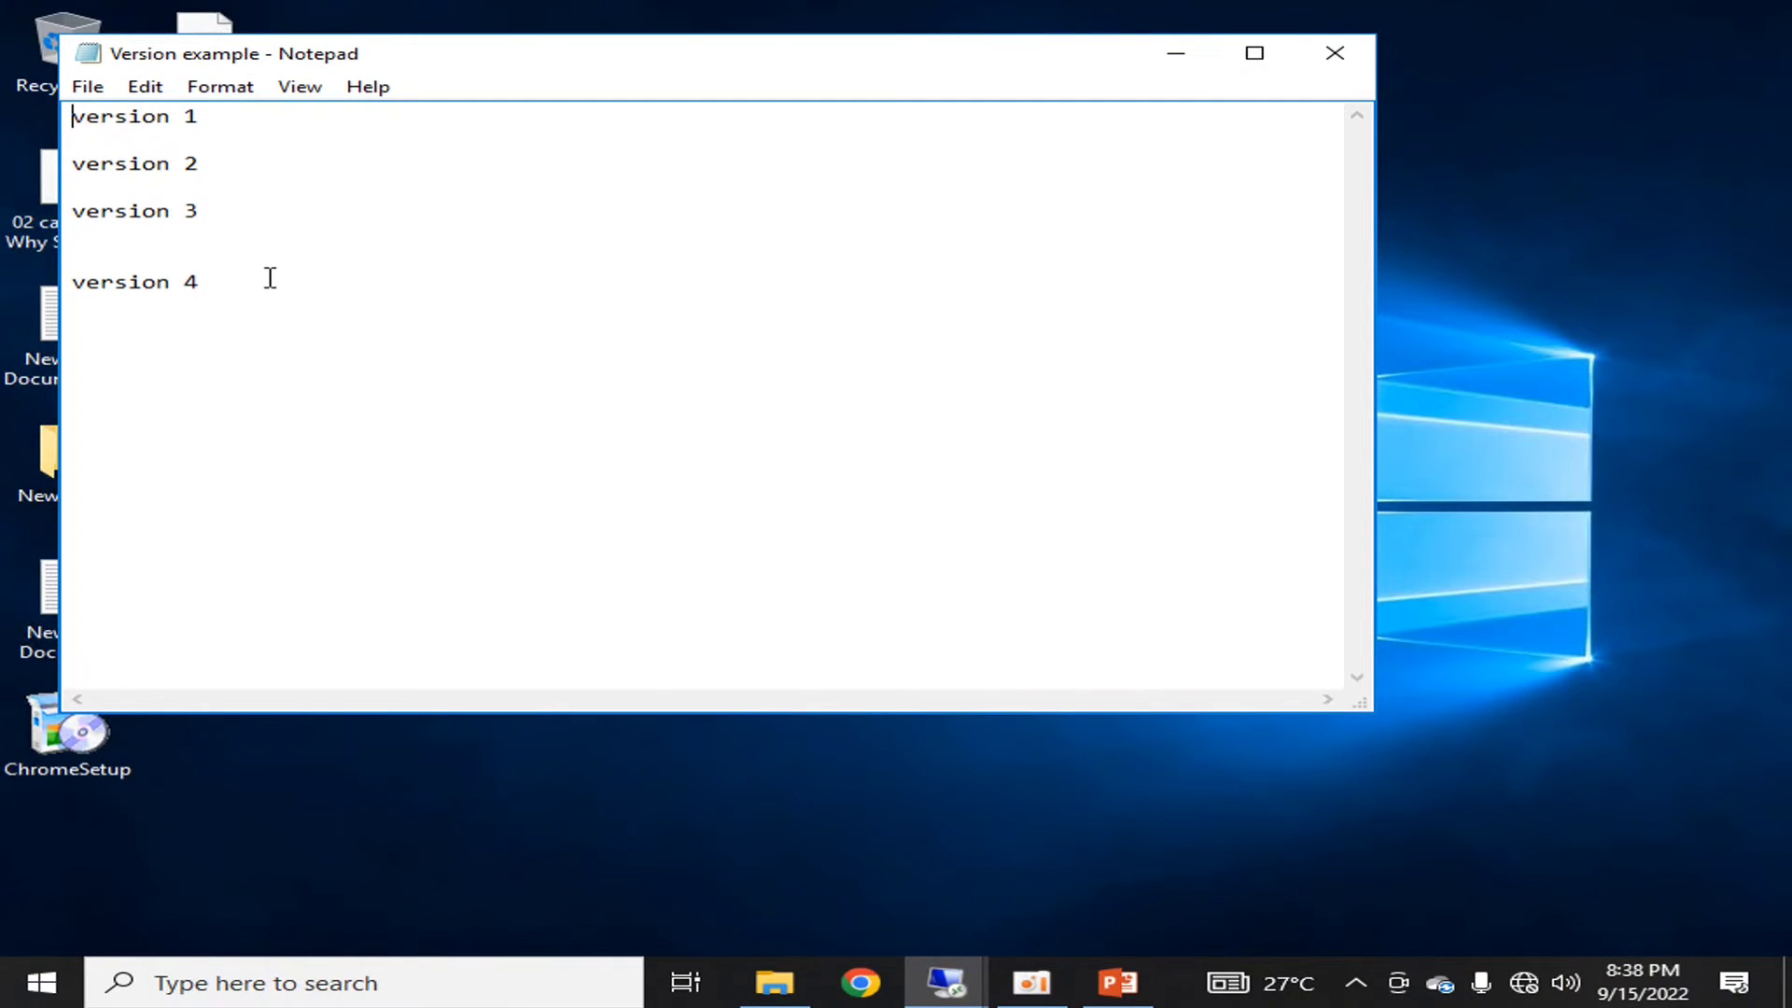
- Review the "version 4" line in the Version example text file and close Notepad
{"action": "left_click_drag", "start_coordinate": [246, 278], "coordinate": [67, 266]}
{"action": "left_click", "coordinate": [280, 266]}
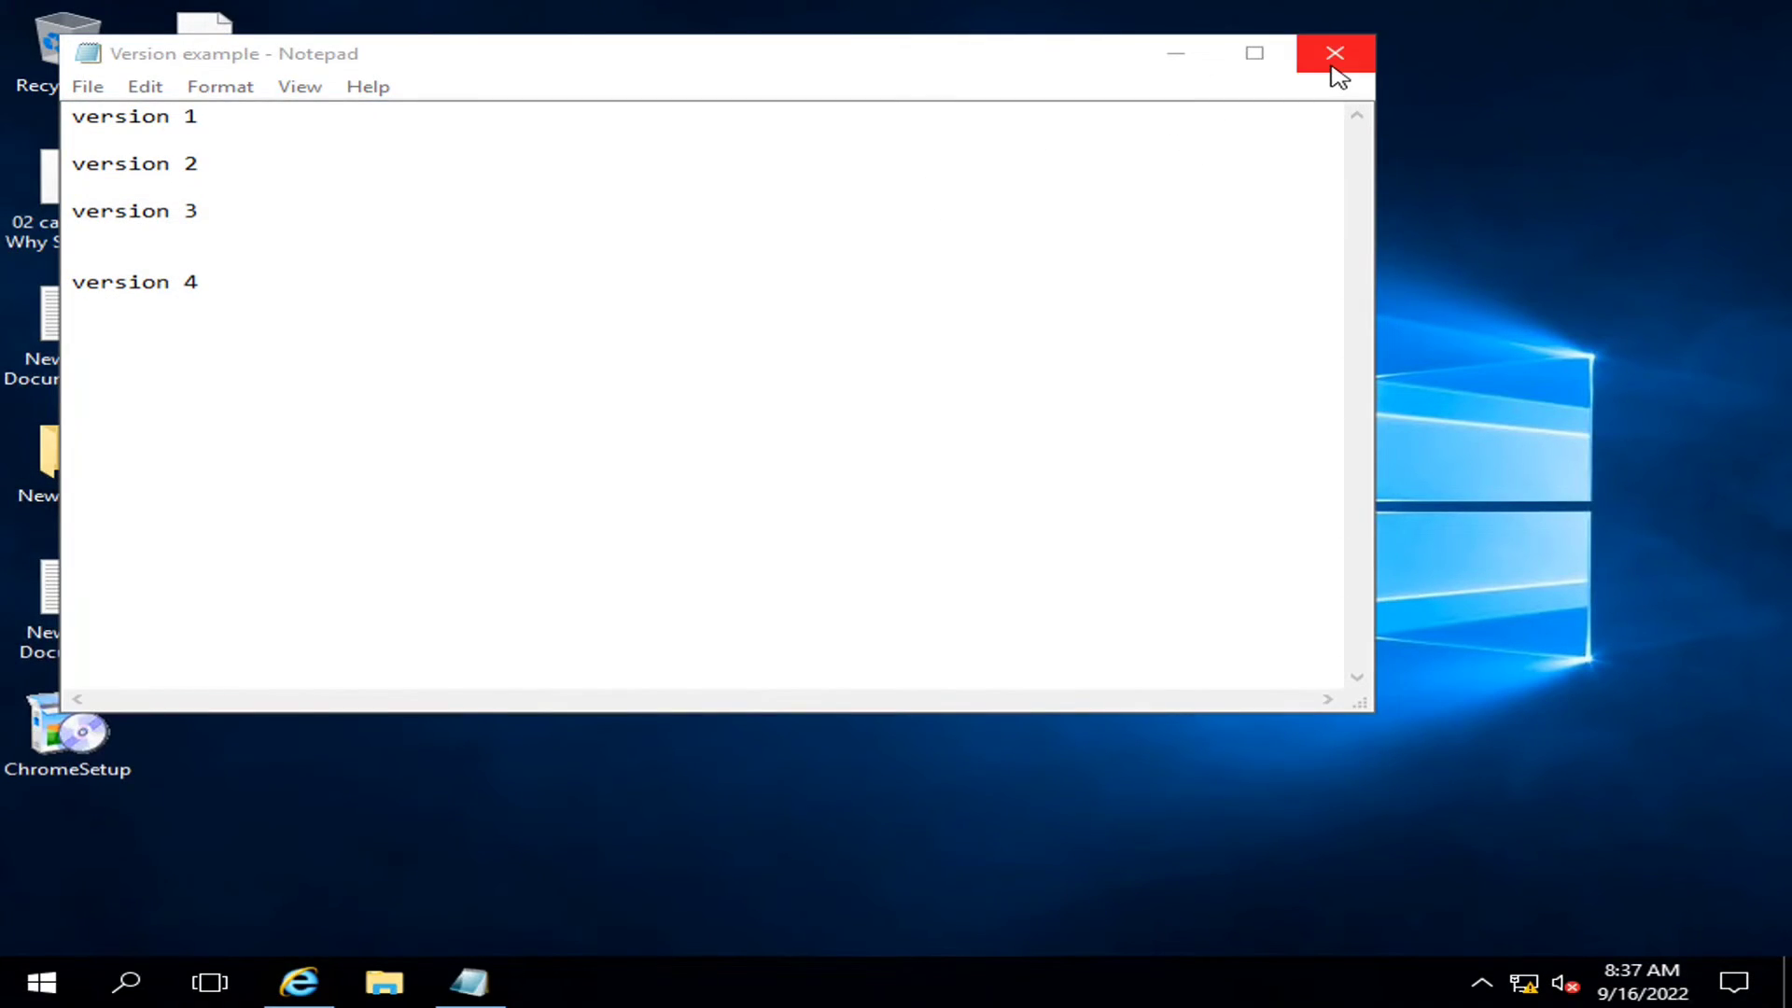
{"action": "left_click", "coordinate": [1334, 53]}
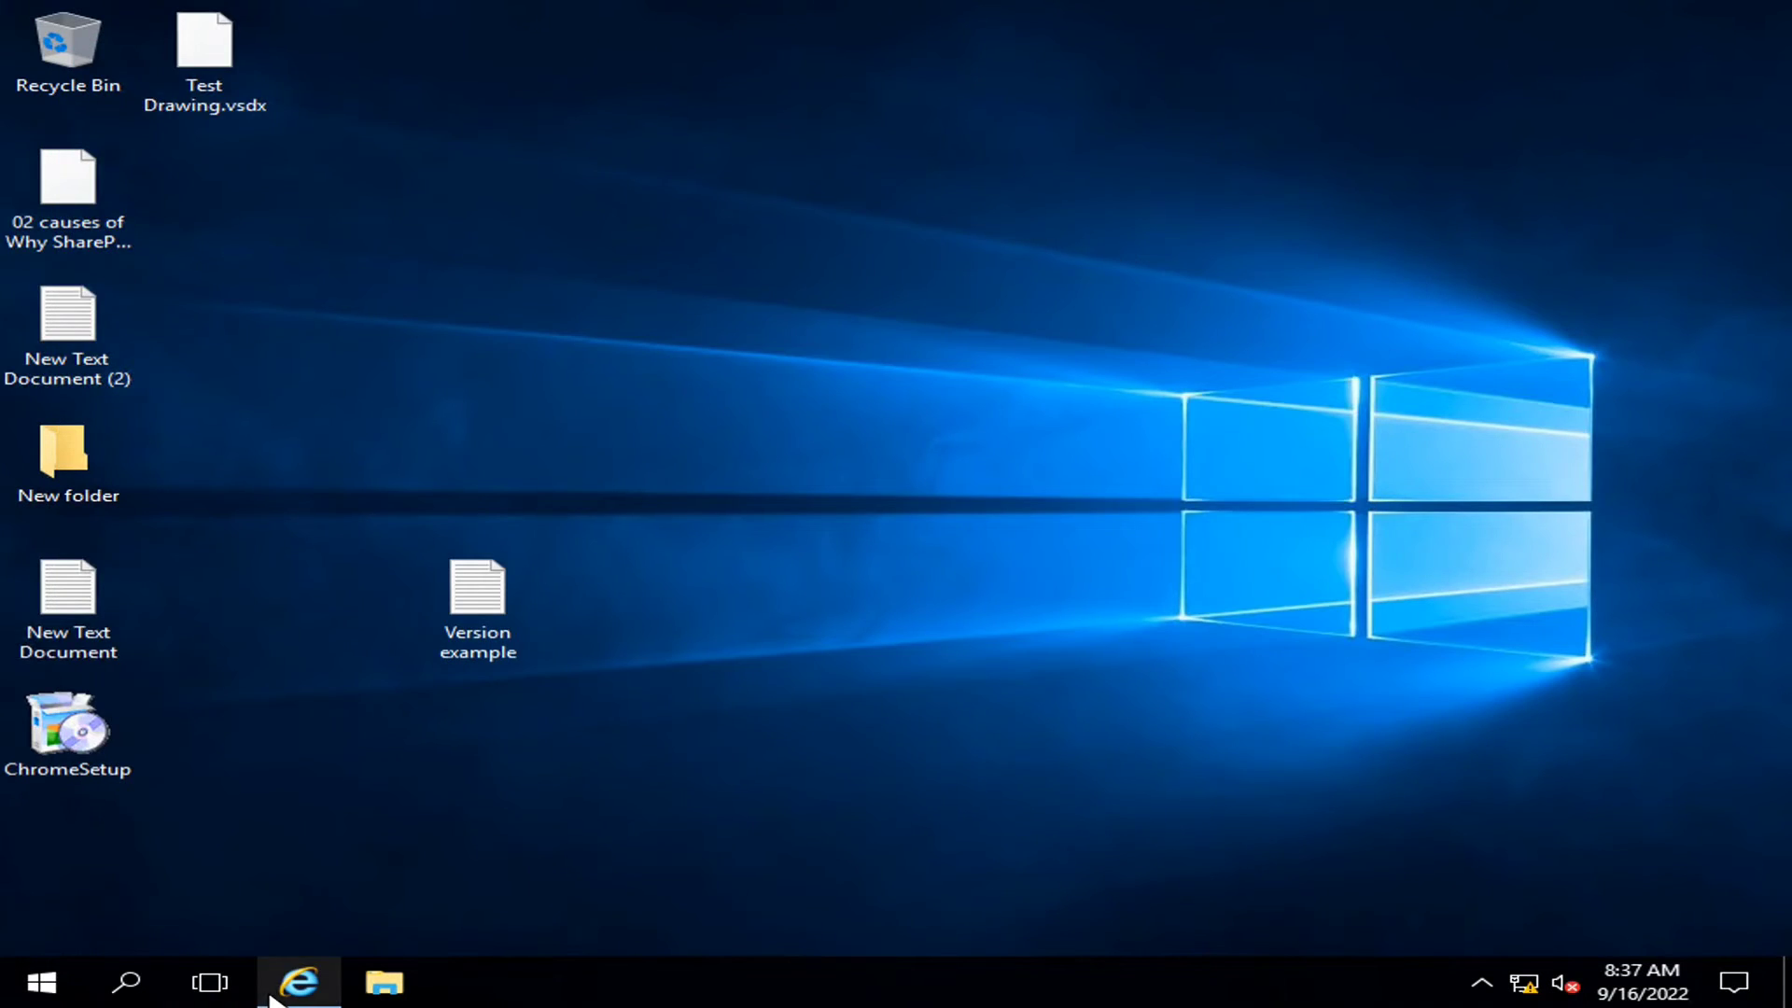
- Switch to the browser, upload the Version example file containing "version 4" over the library's copy, and reload the page
{"action": "left_click", "coordinate": [299, 981]}
{"action": "key", "text": "Escape"}
{"action": "left_click", "coordinate": [523, 269]}
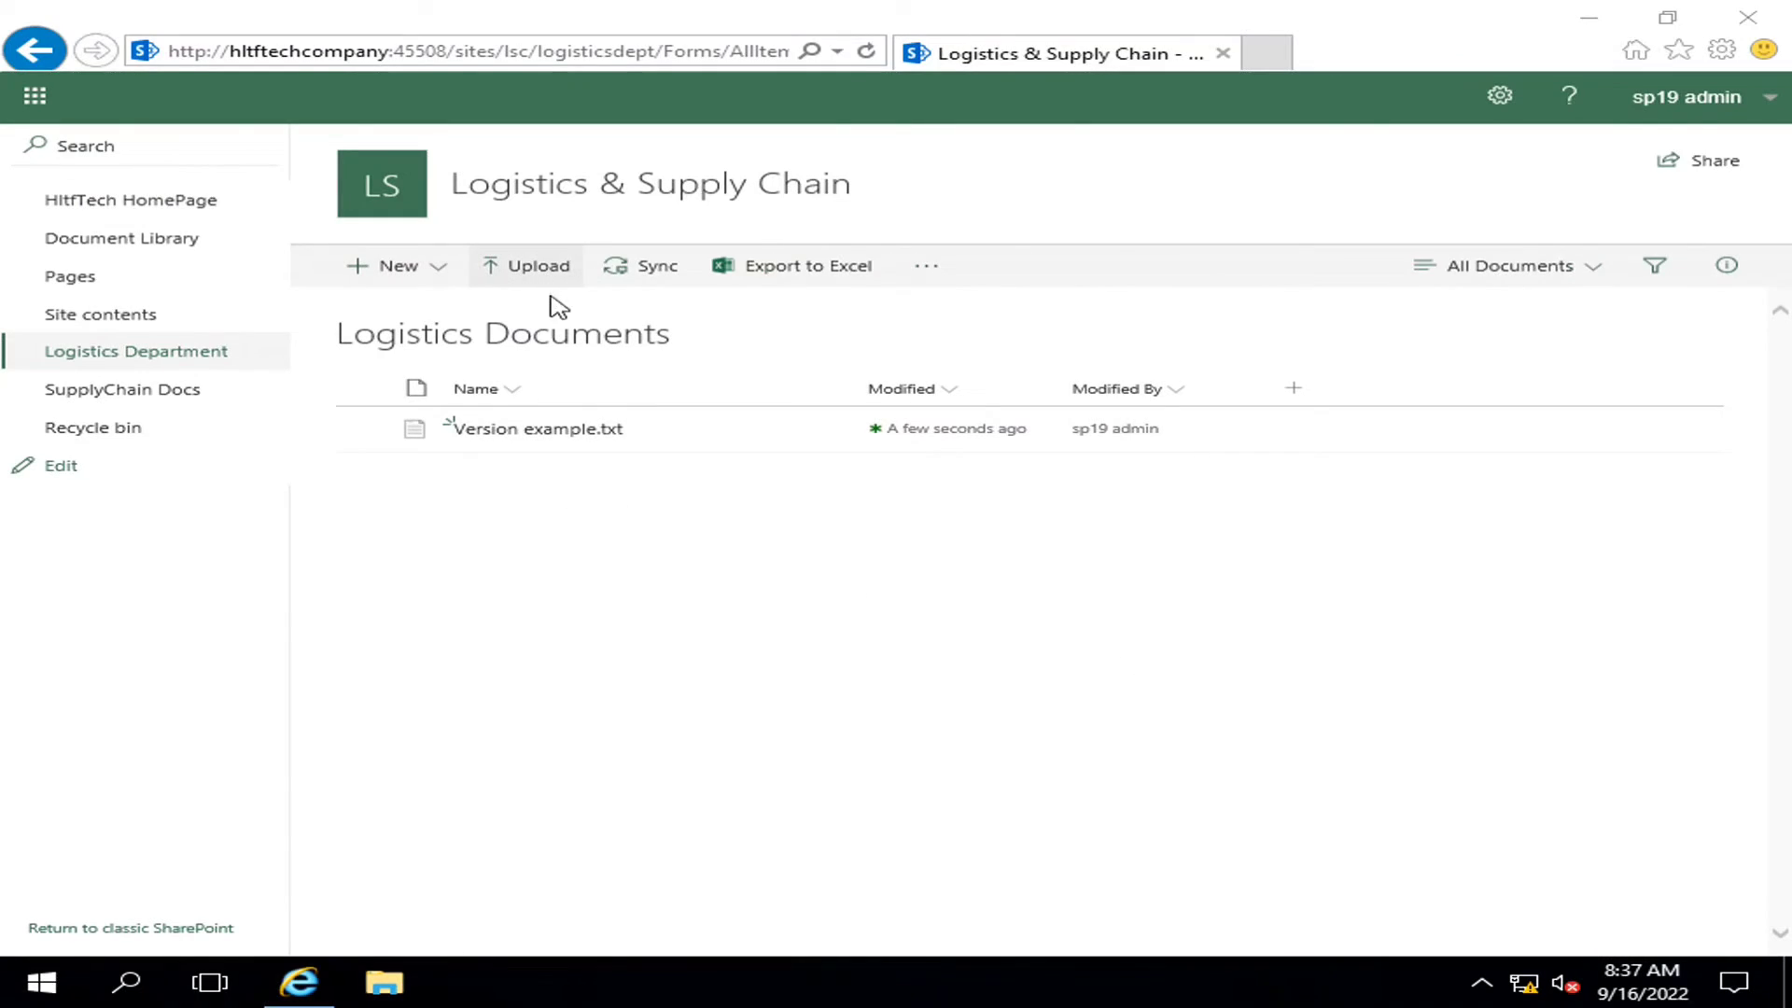
{"action": "left_click", "coordinate": [448, 347]}
{"action": "left_click", "coordinate": [836, 590]}
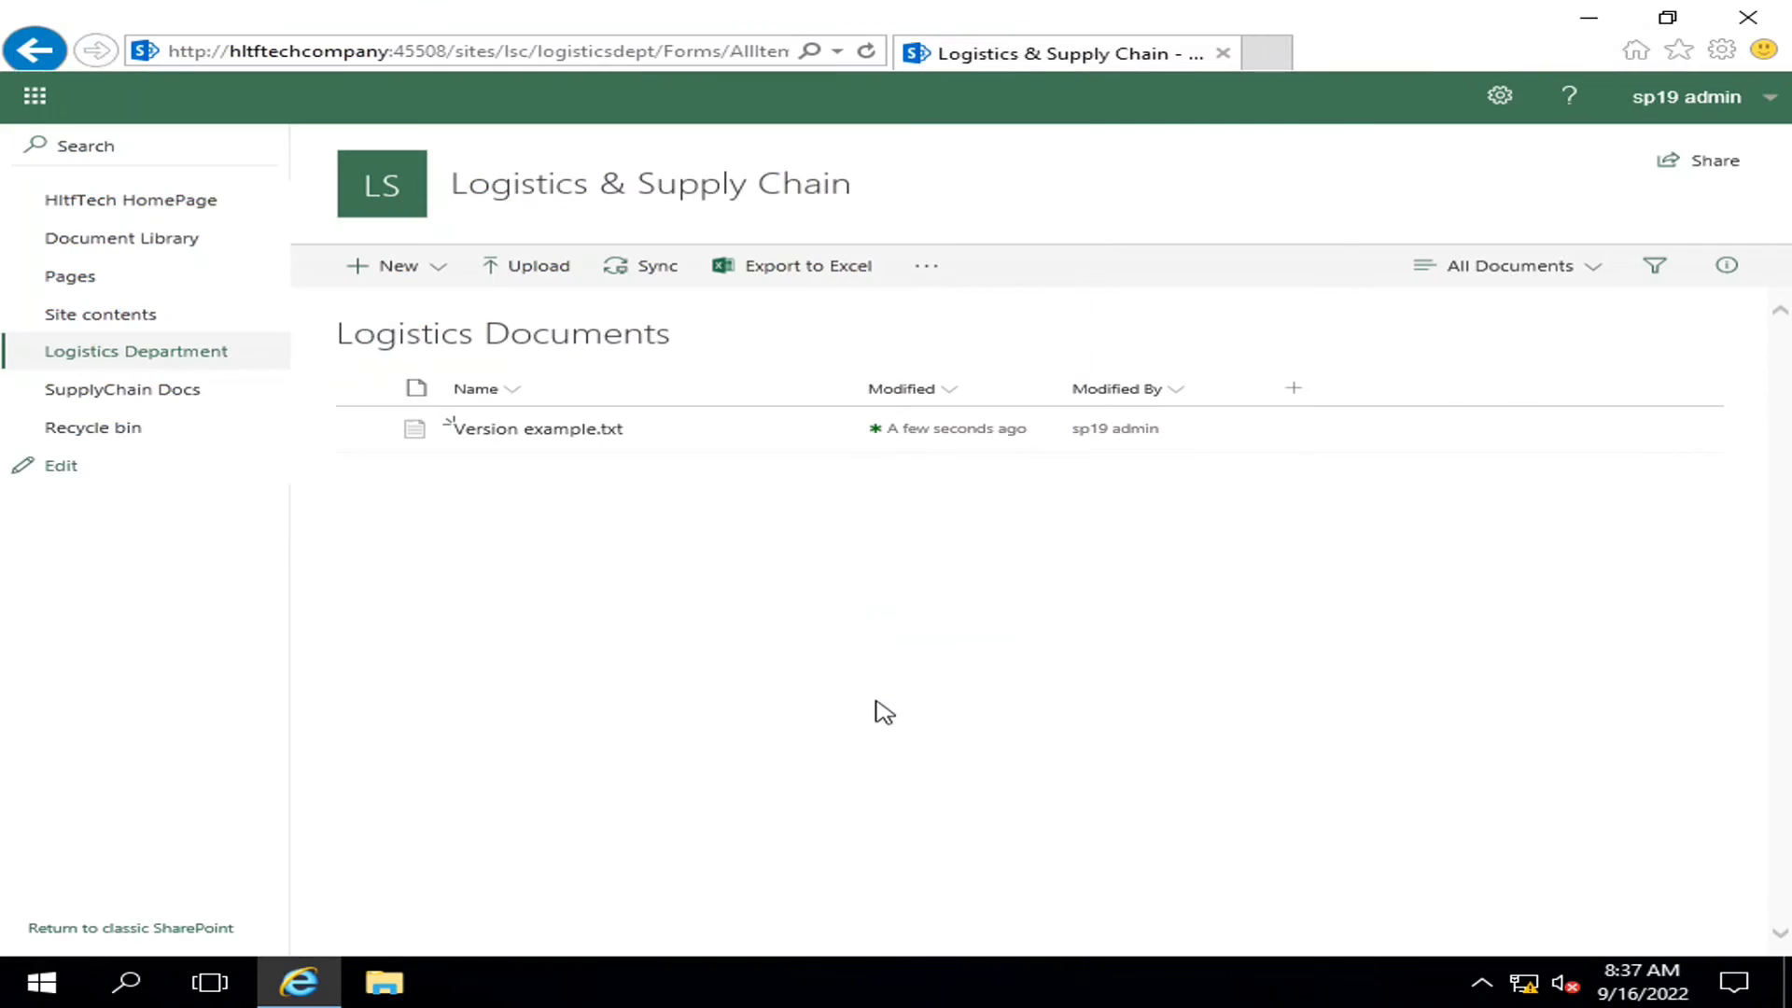
{"action": "left_click", "coordinate": [1470, 476]}
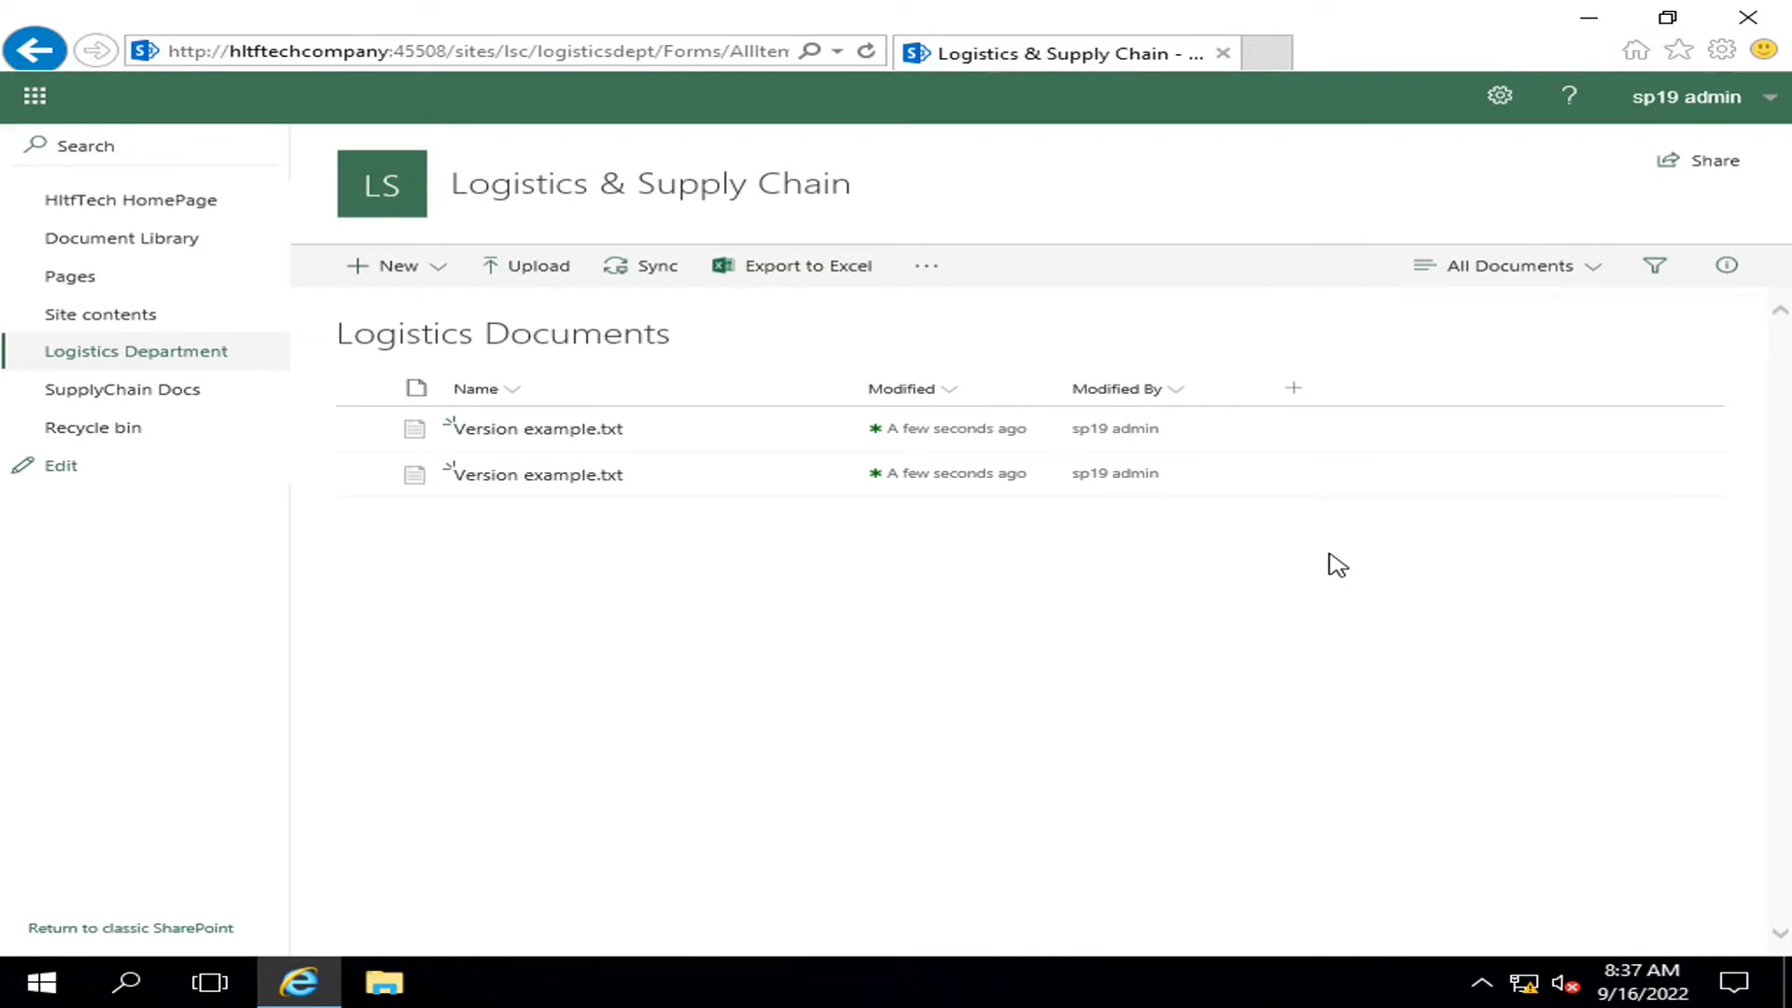
{"action": "left_click", "coordinate": [870, 54]}
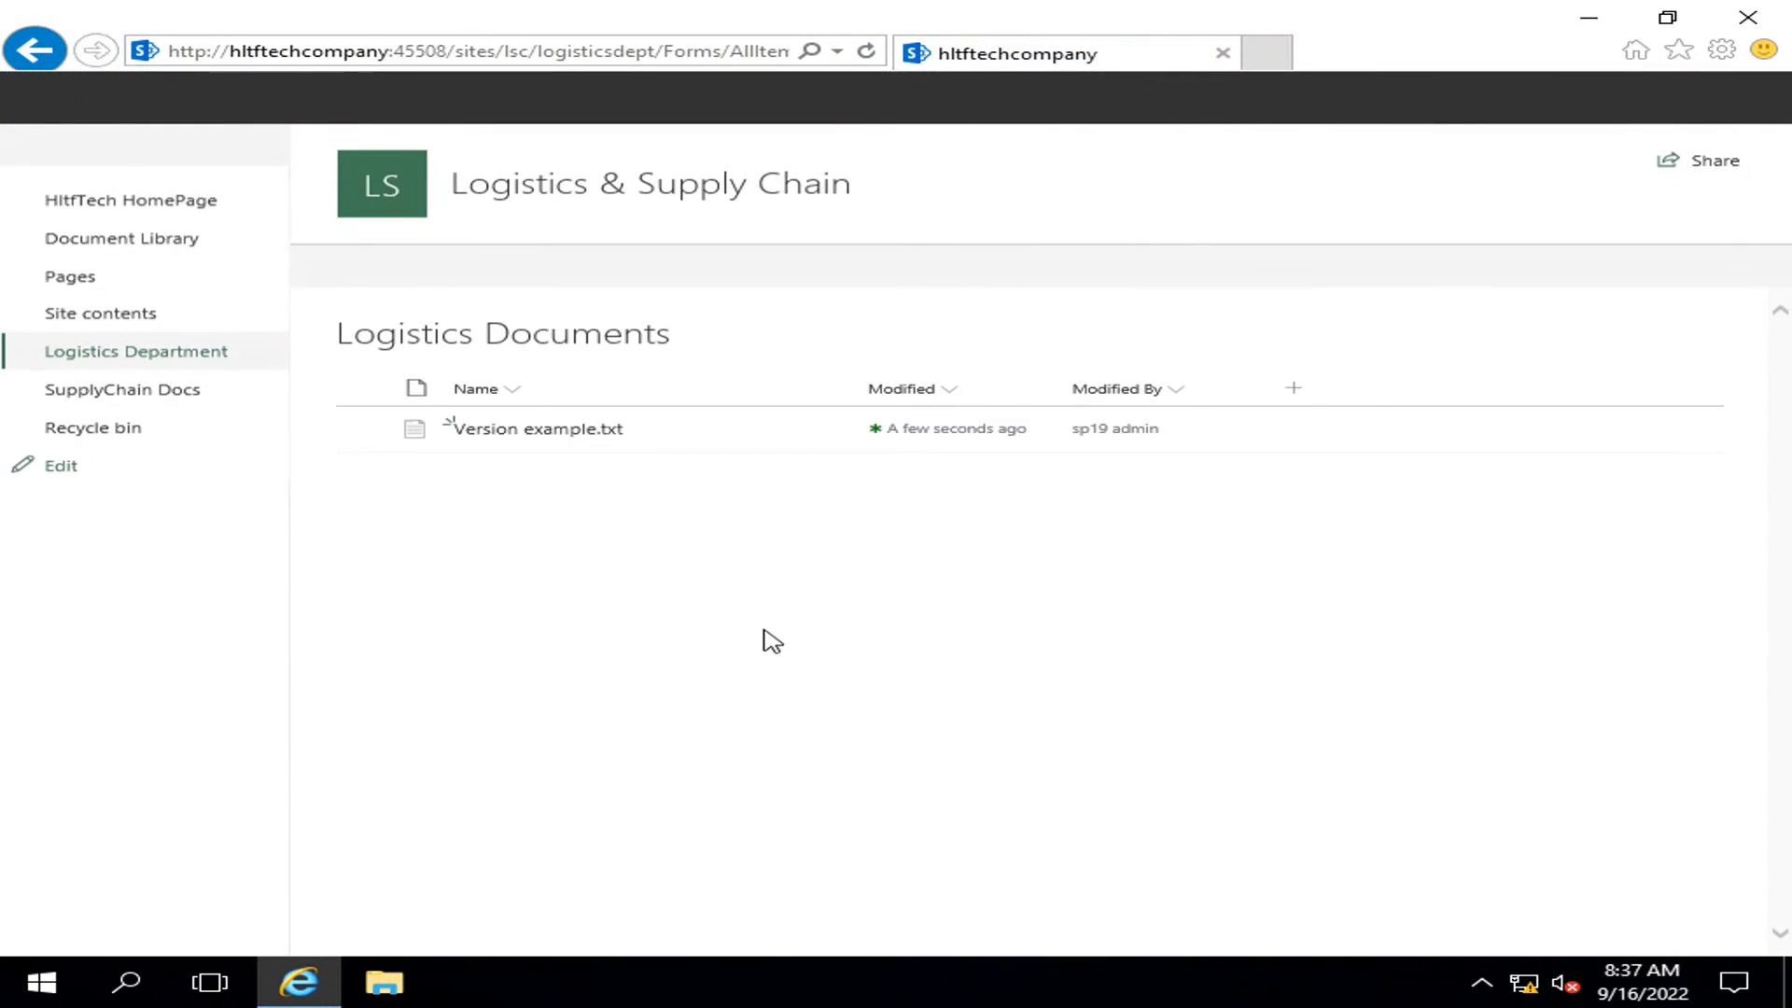
- Examine the version history of Version example.txt for the retained versions, close it, and clear the file selection
{"action": "left_click", "coordinate": [821, 430]}
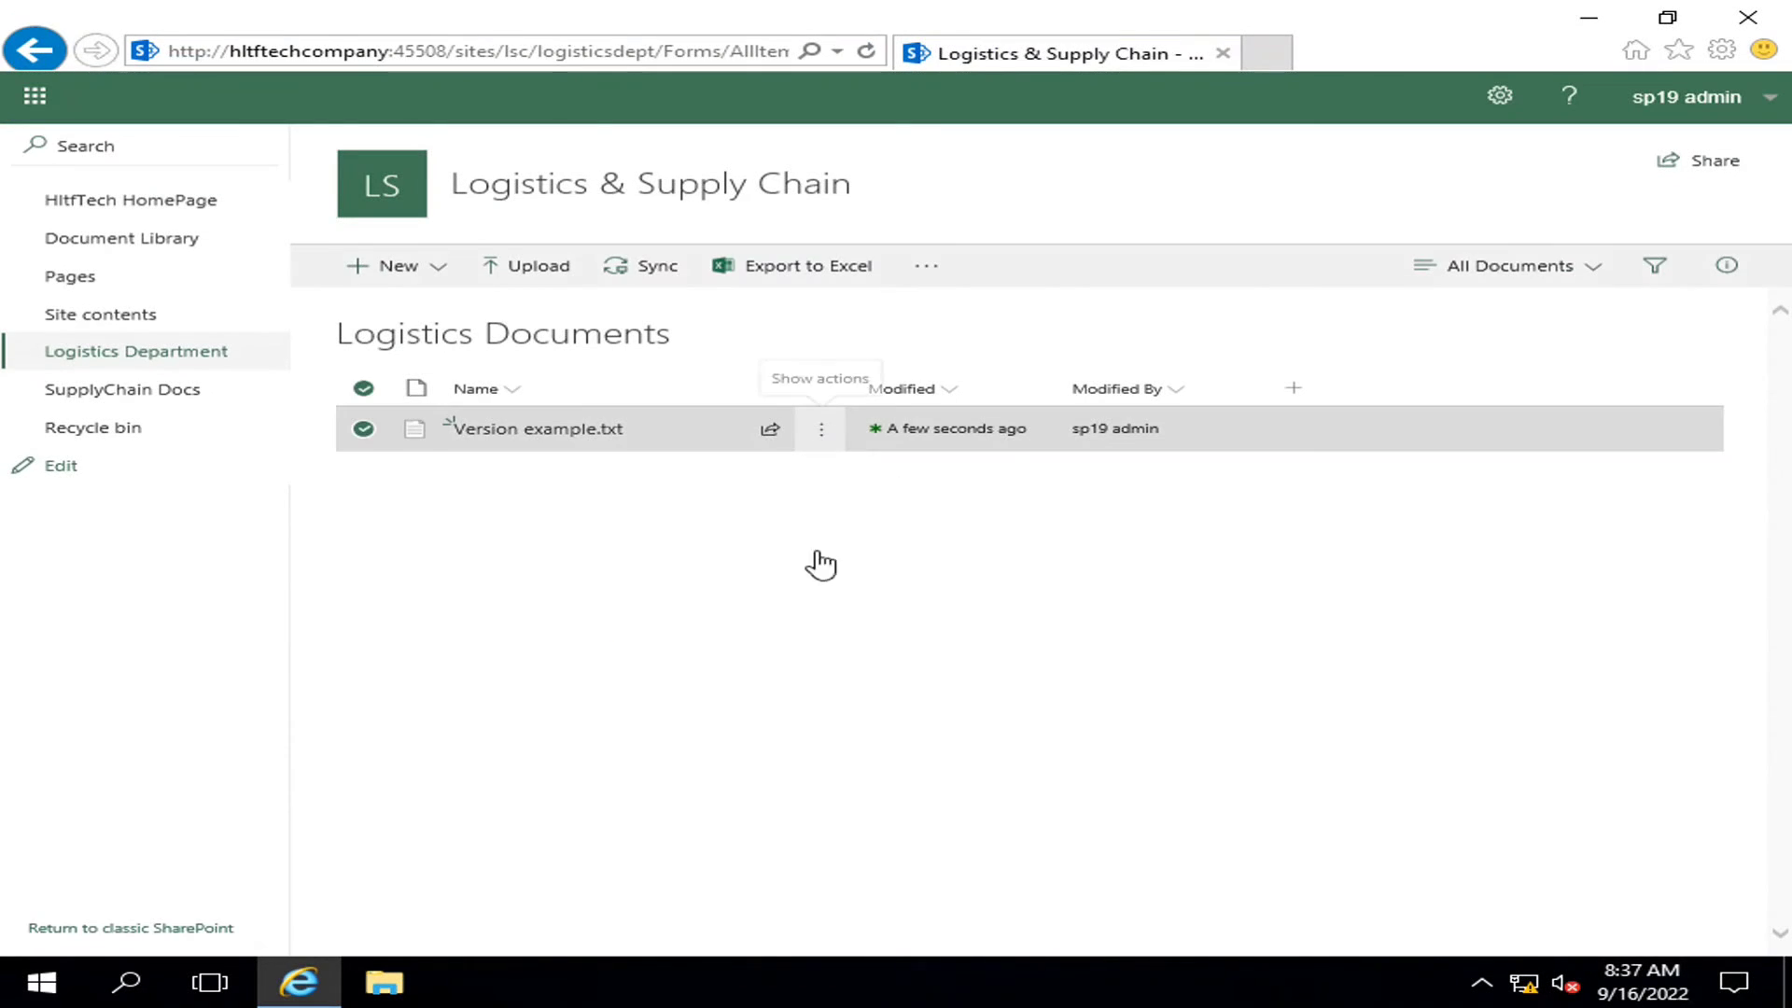
{"action": "left_click", "coordinate": [880, 779]}
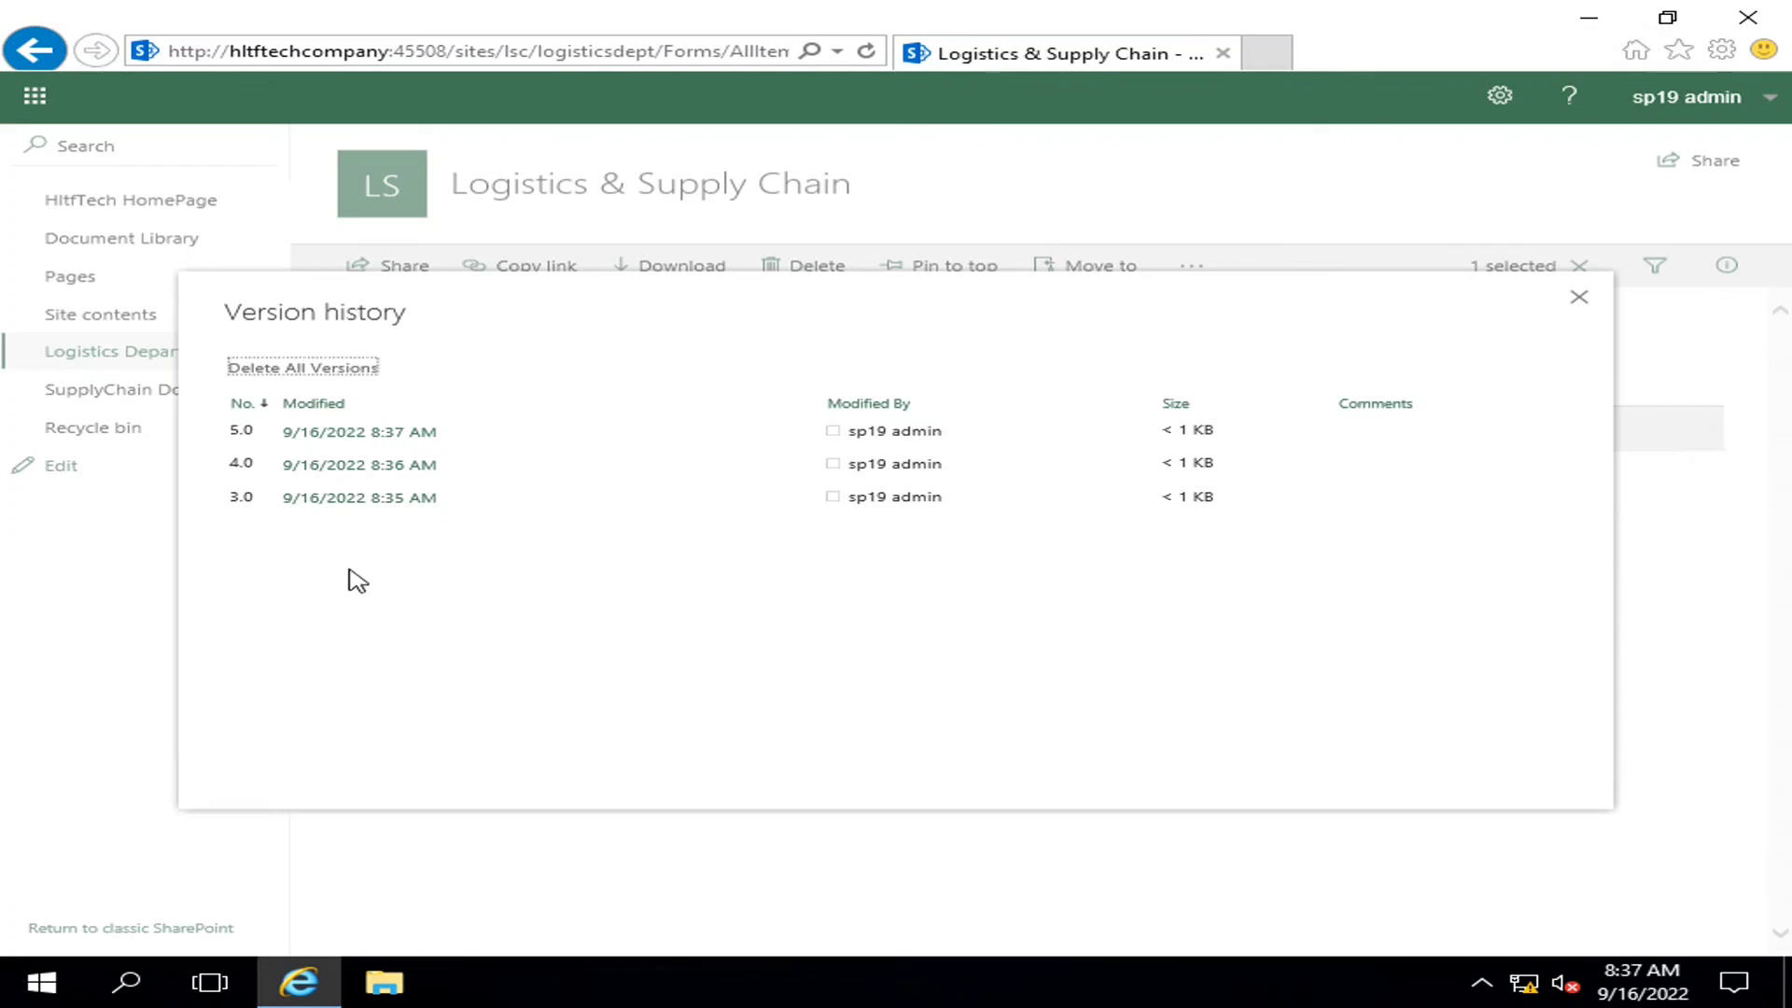
{"action": "mouse_move", "coordinate": [323, 435]}
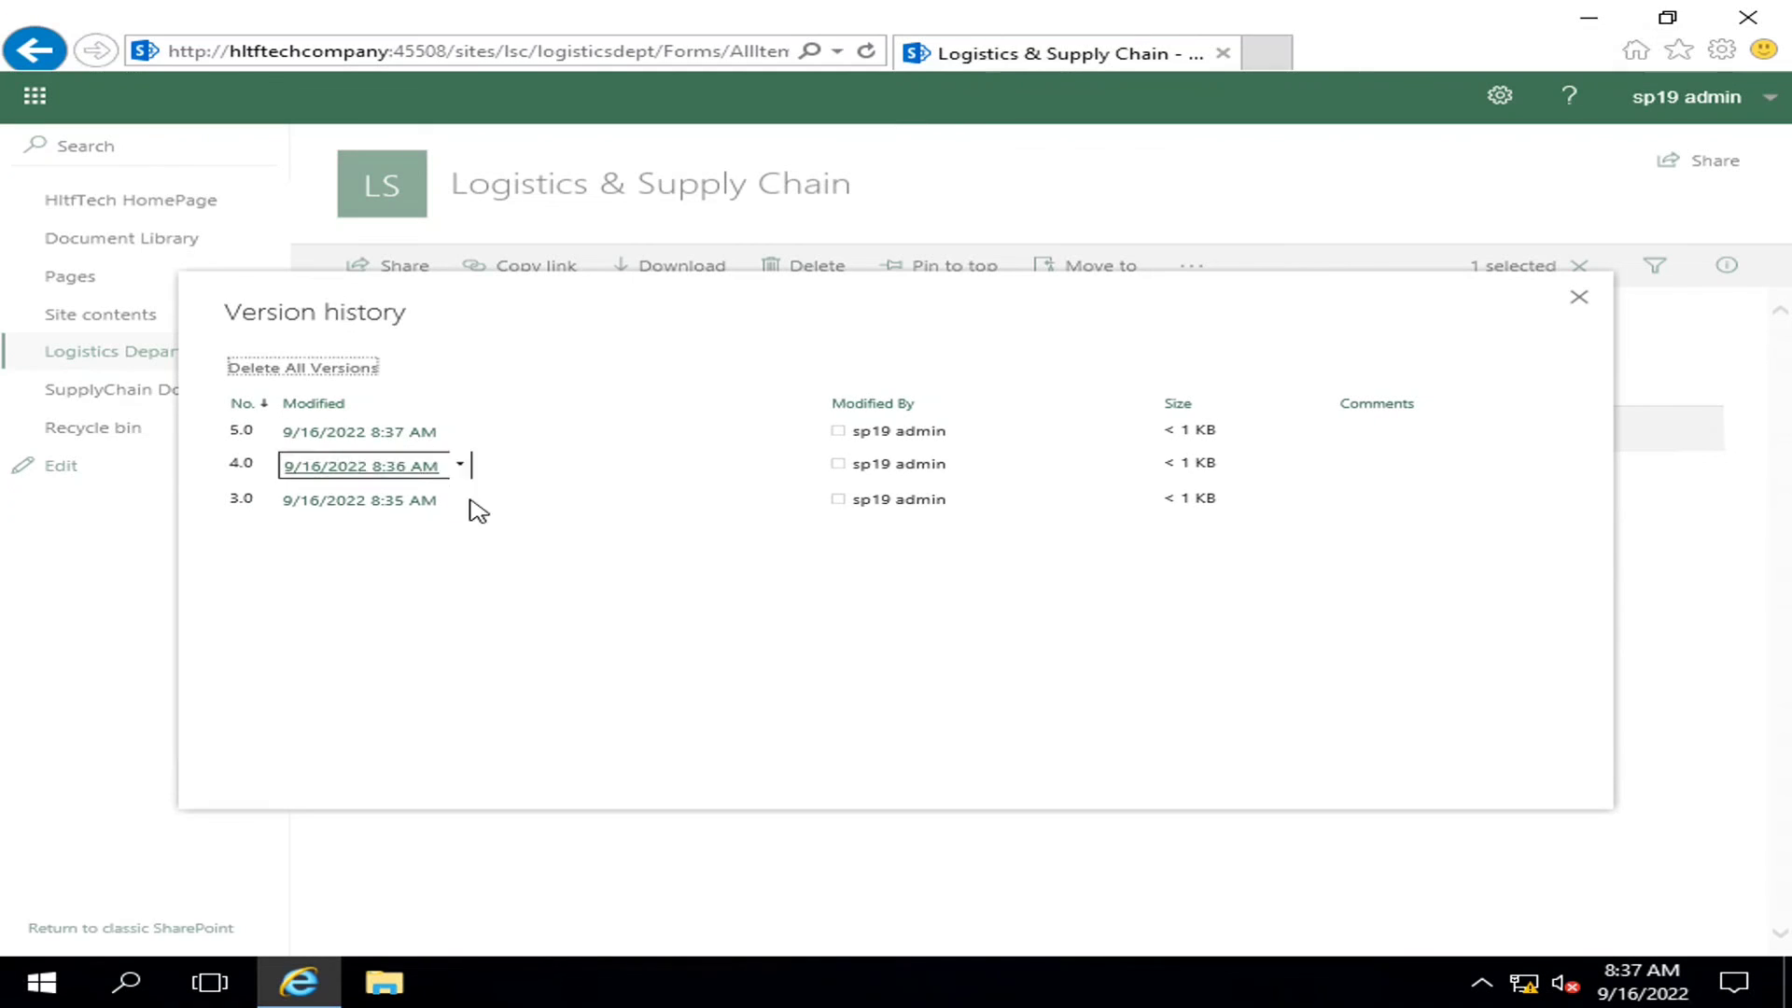
{"action": "left_click", "coordinate": [1582, 301]}
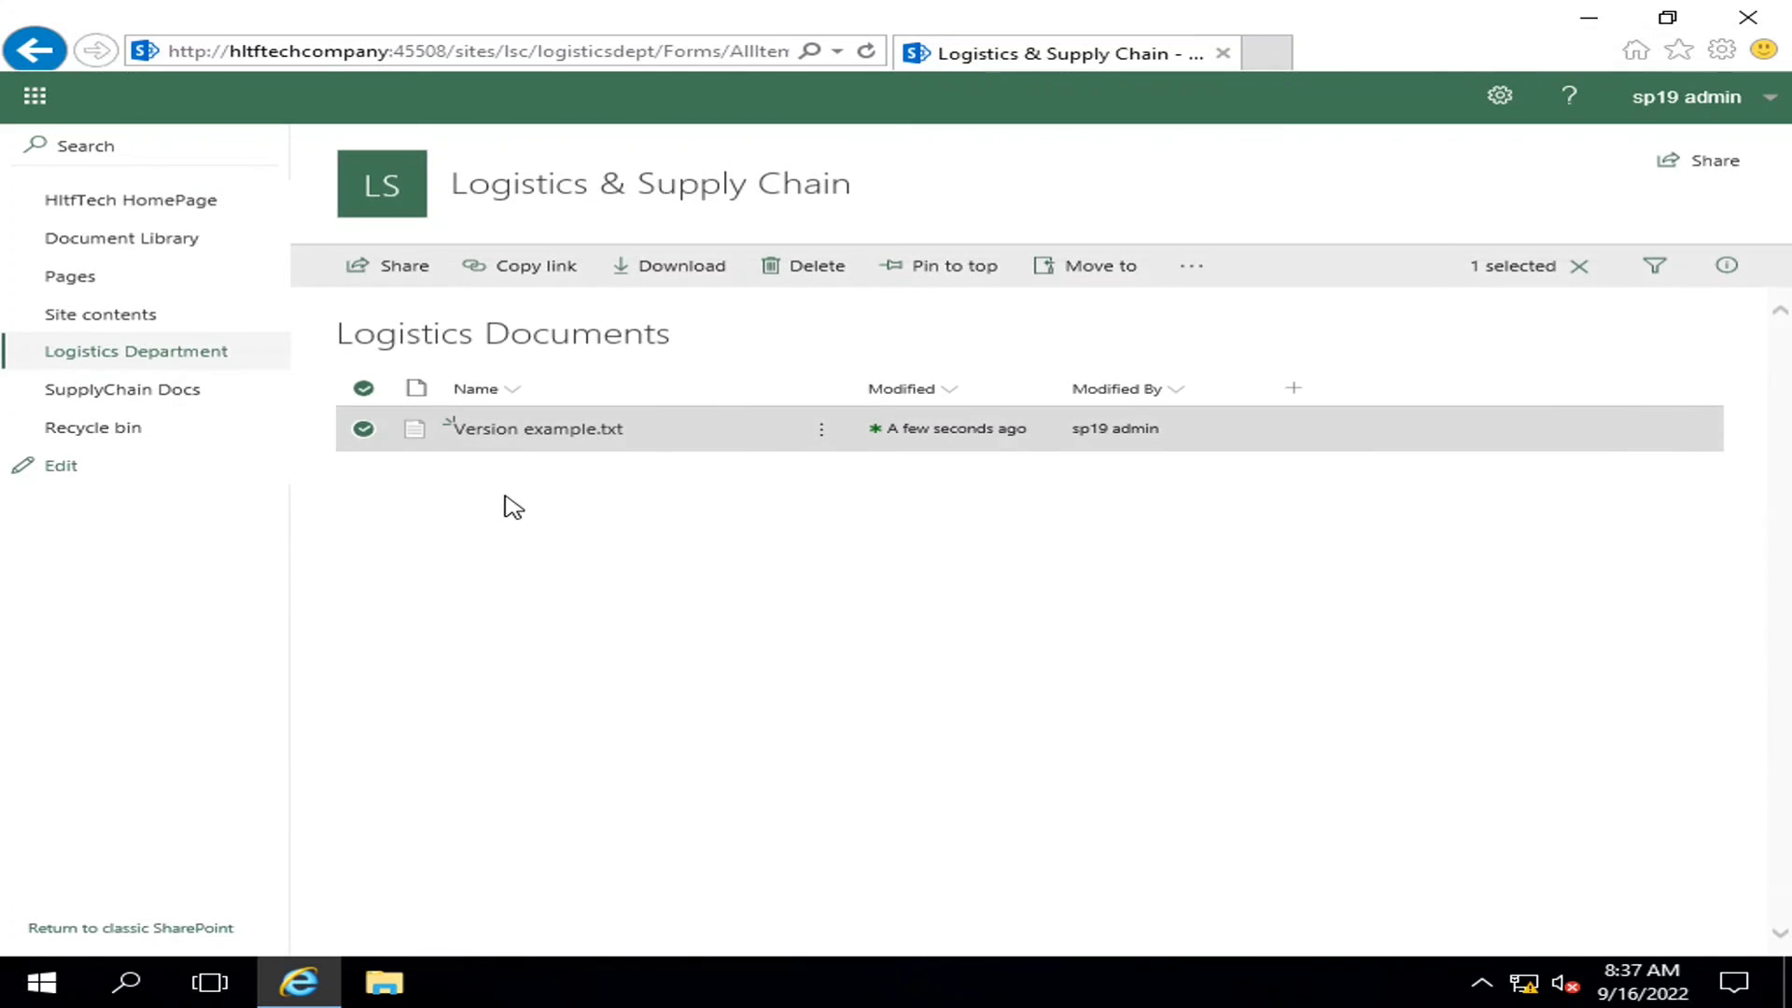
{"action": "left_click", "coordinate": [372, 390]}
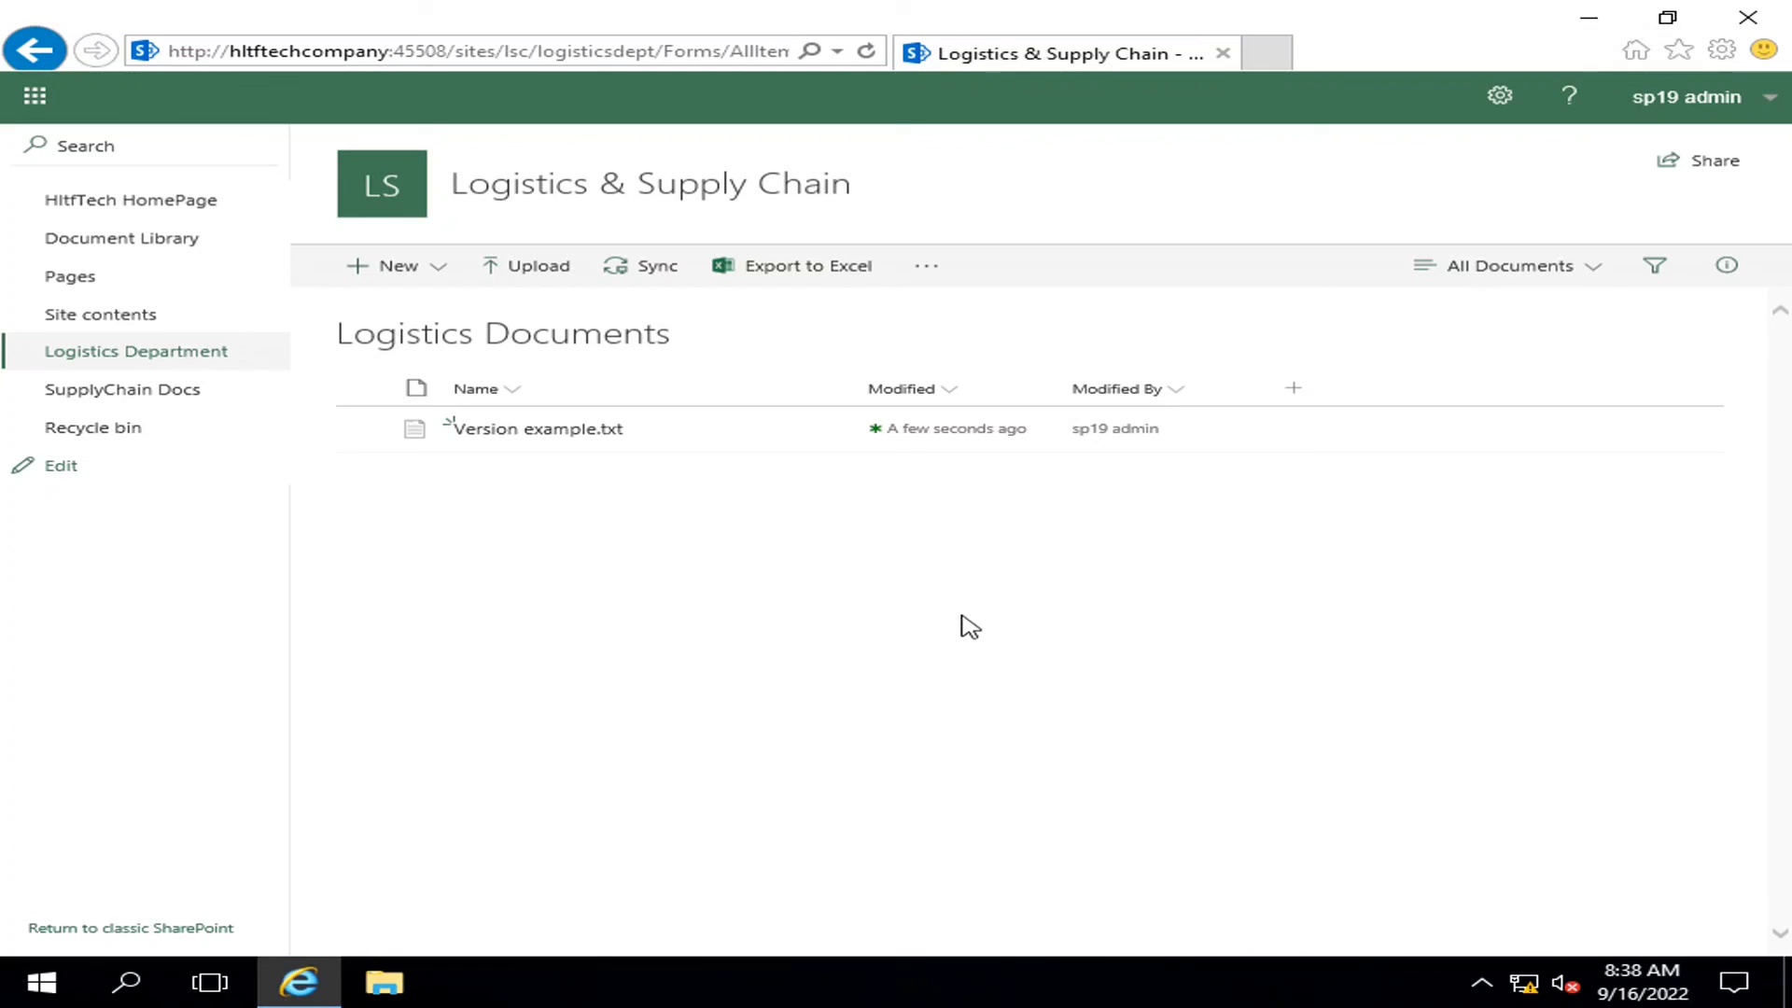
- Minimize the remote desktop session and return to the Documents Versioning slide in PowerPoint
{"action": "mouse_move", "coordinate": [1063, 2]}
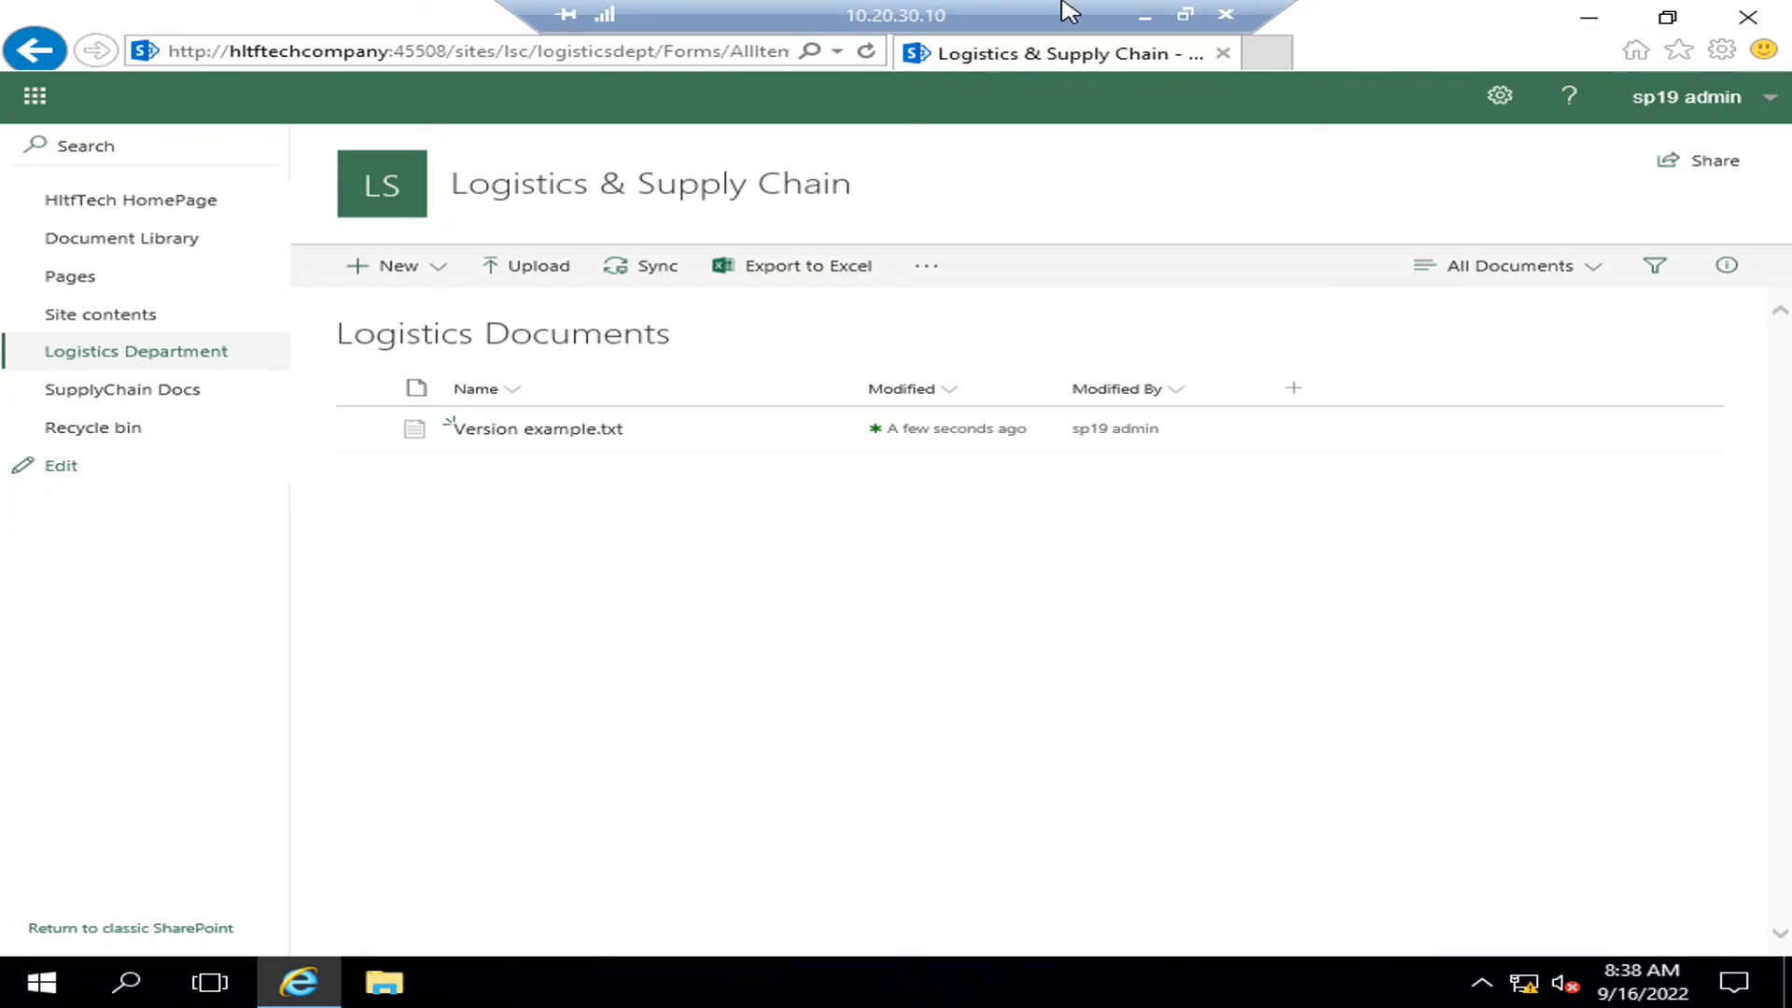
{"action": "left_click", "coordinate": [1137, 7]}
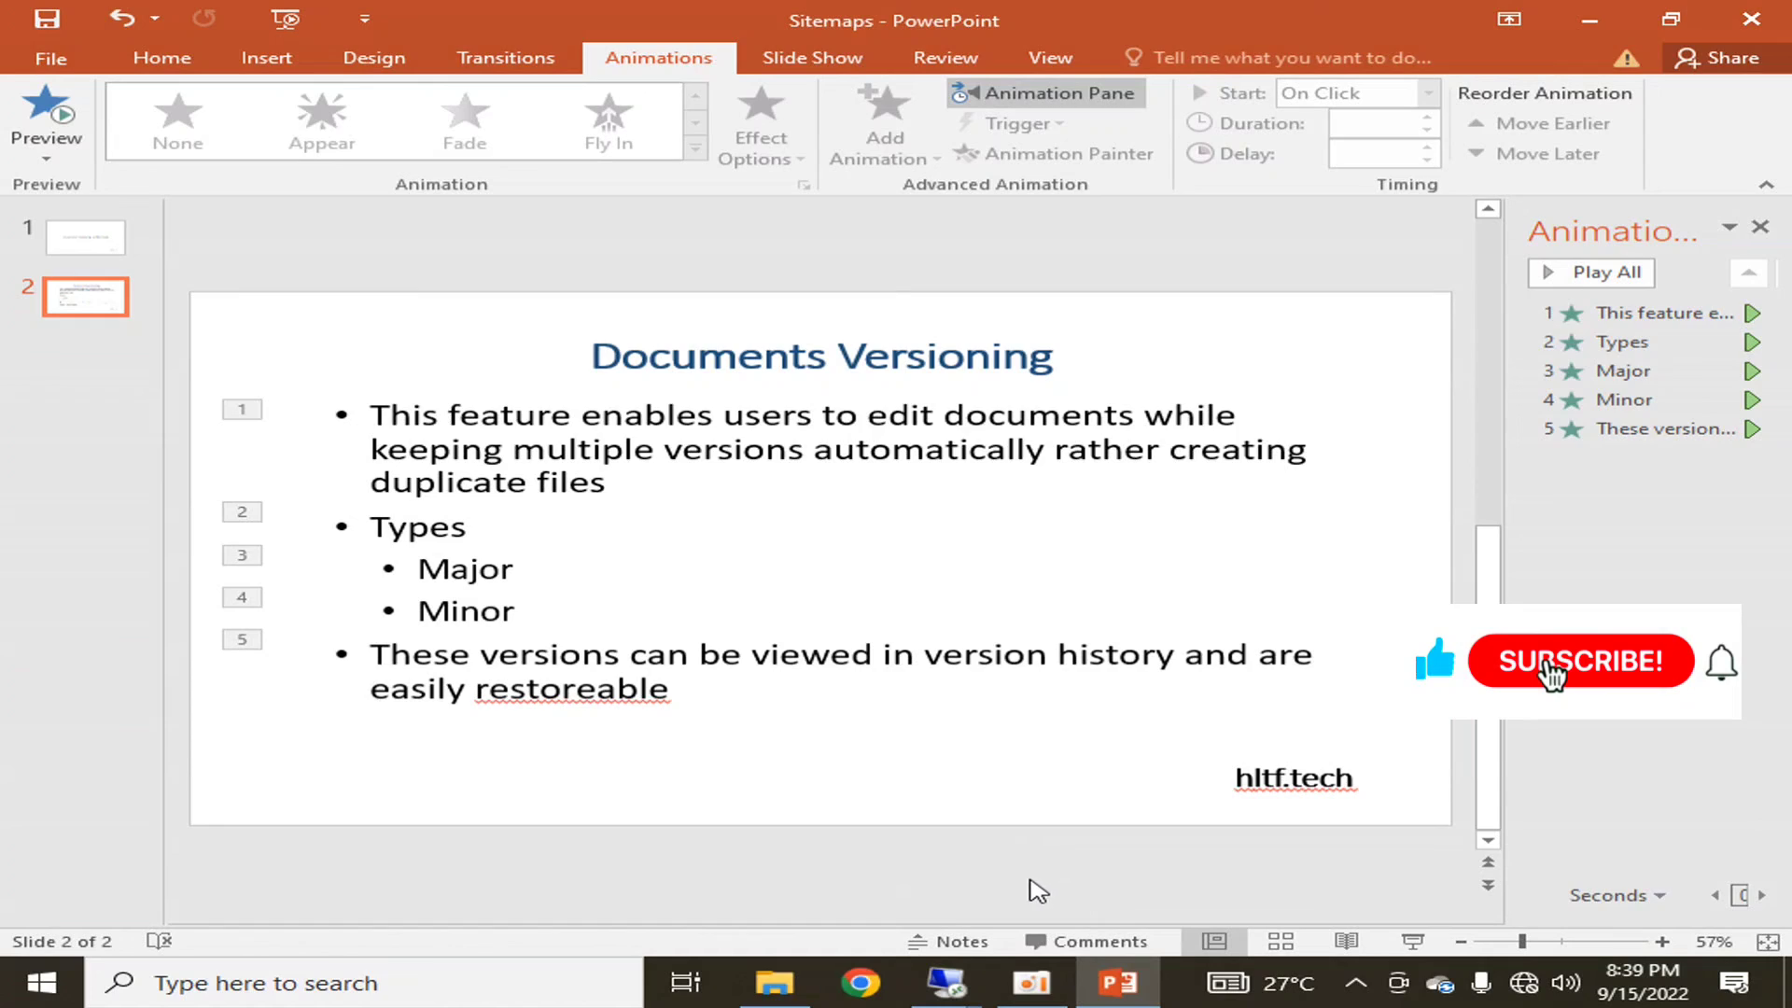